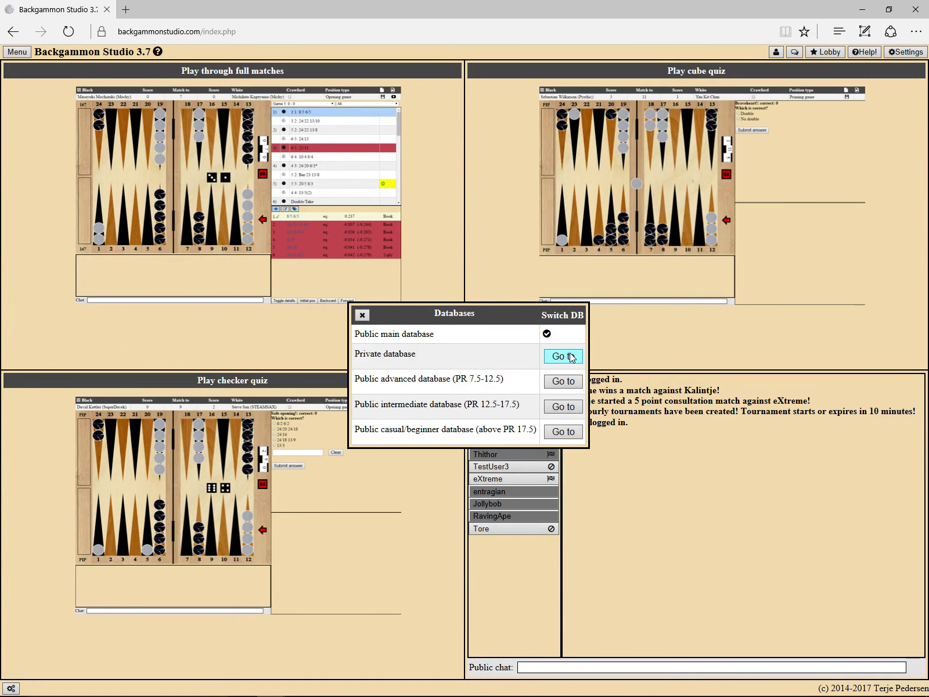
Switch to the private database and dismiss its help message.
left_click(561, 356)
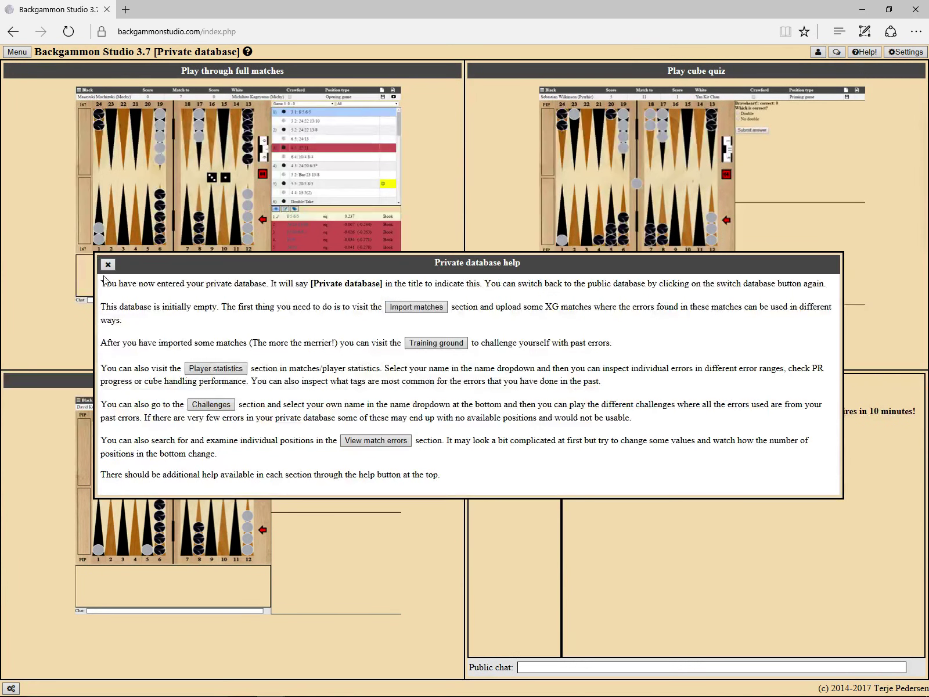
left_click(105, 265)
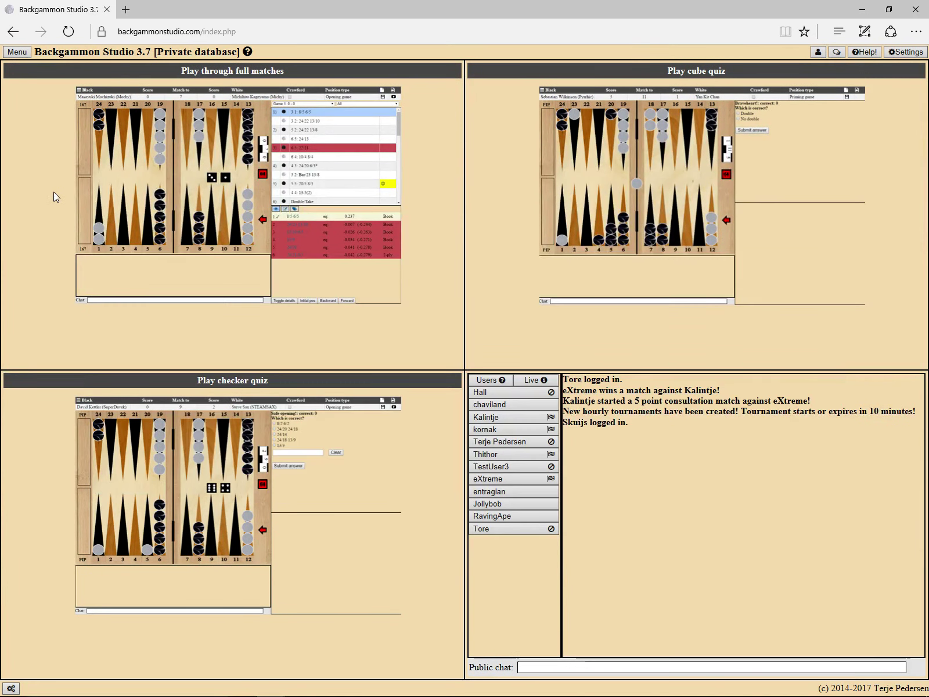
Generate the Live PR list in the player overview of the Matches section and dismiss the completion alert.
left_click(17, 52)
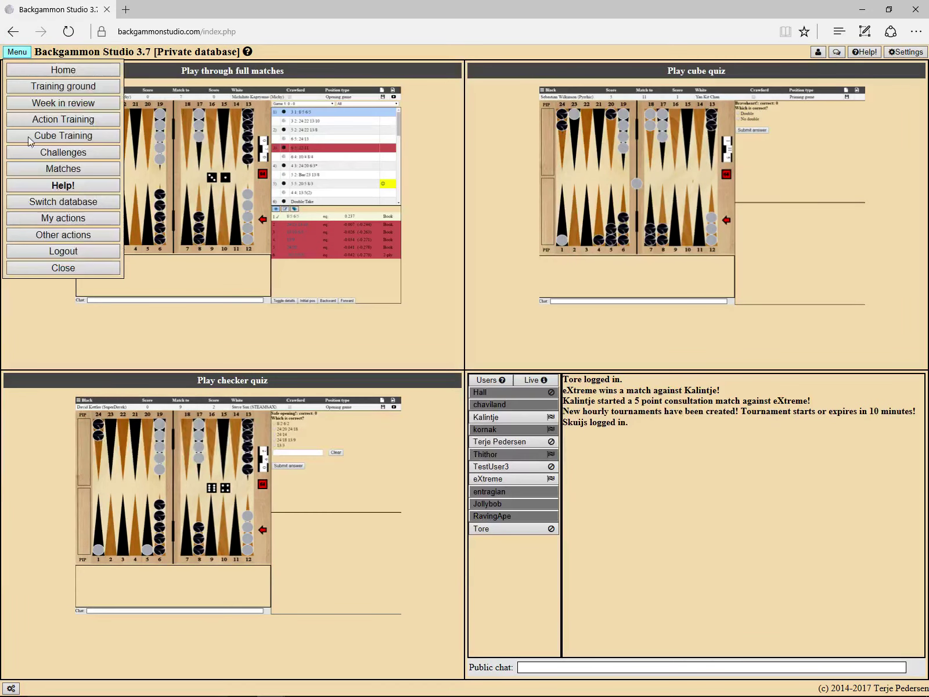
left_click(47, 169)
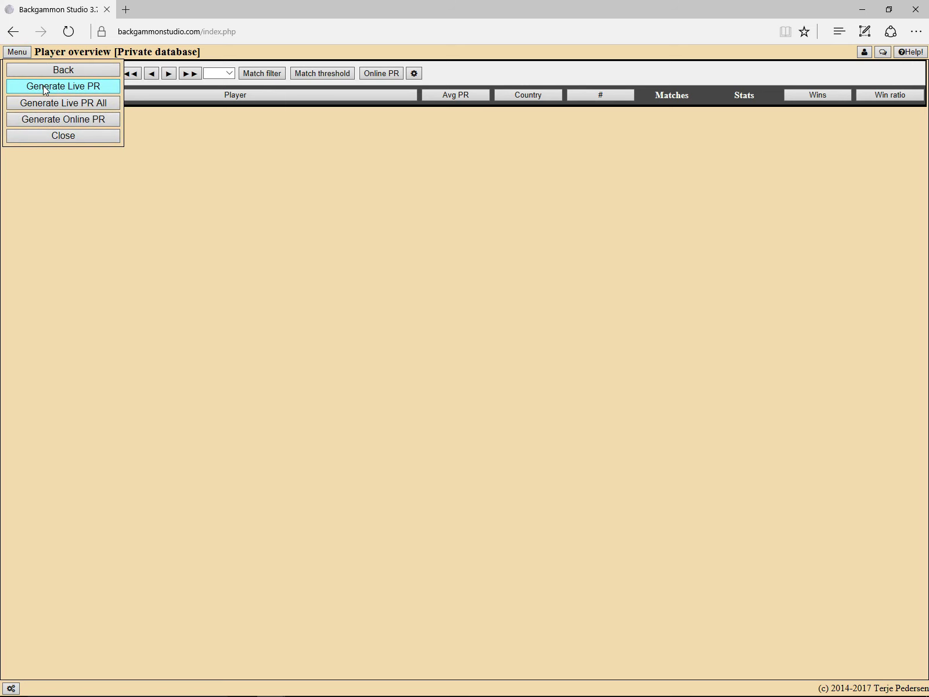
left_click(44, 87)
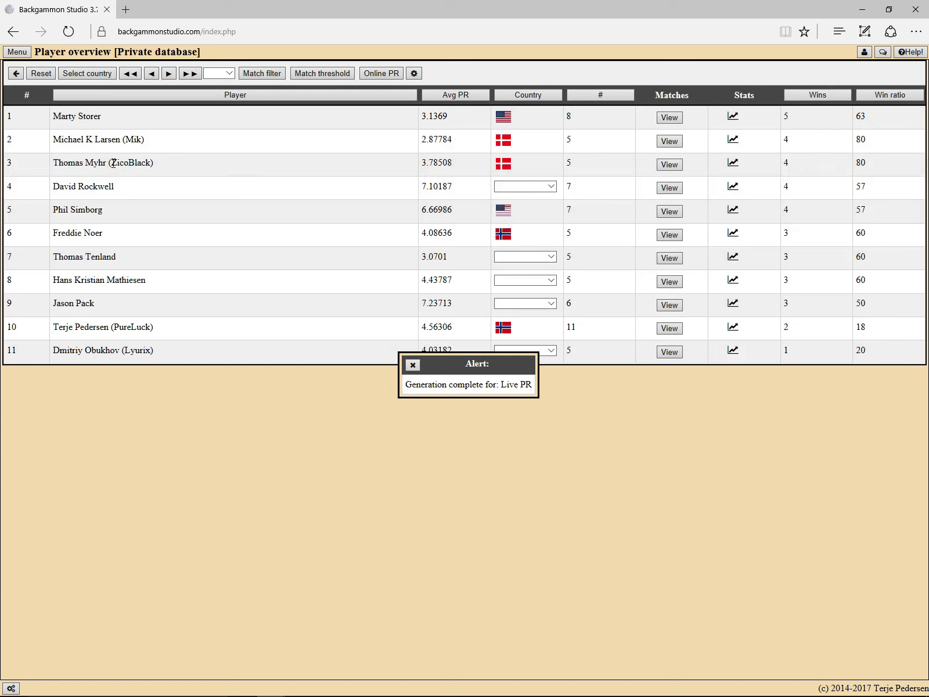
left_click(412, 365)
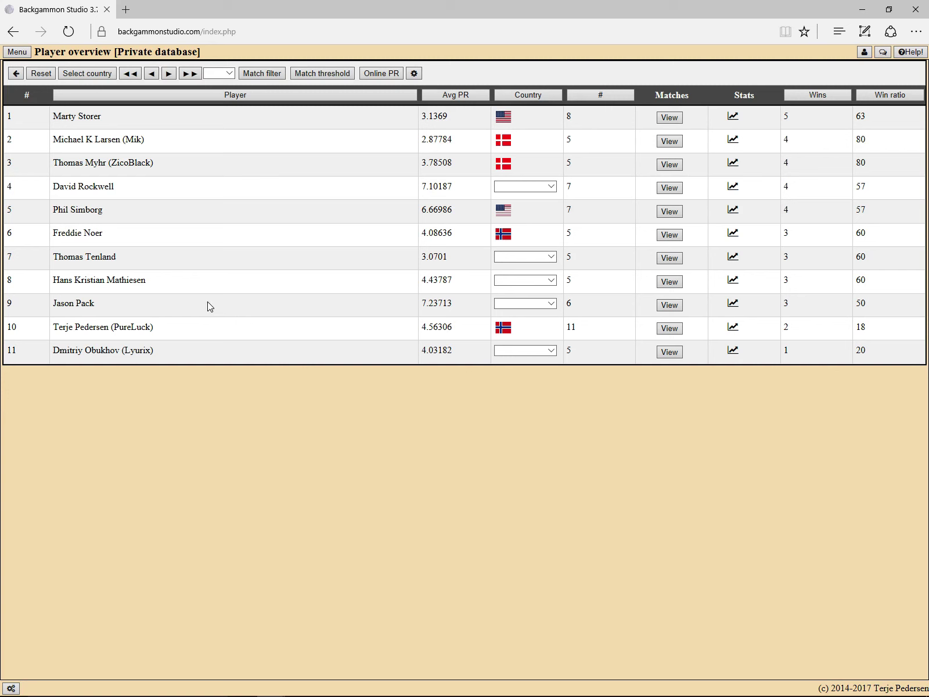
Set the country of the player in row 9 to United Kingdom.
left_click(537, 303)
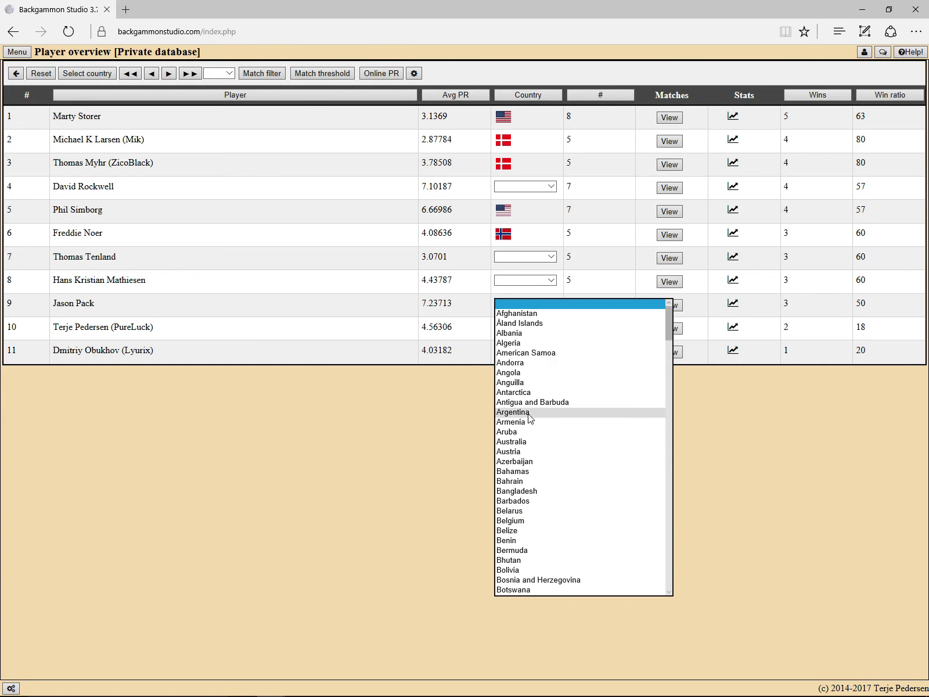
key("u")
scroll(580, 470, "down", 3)
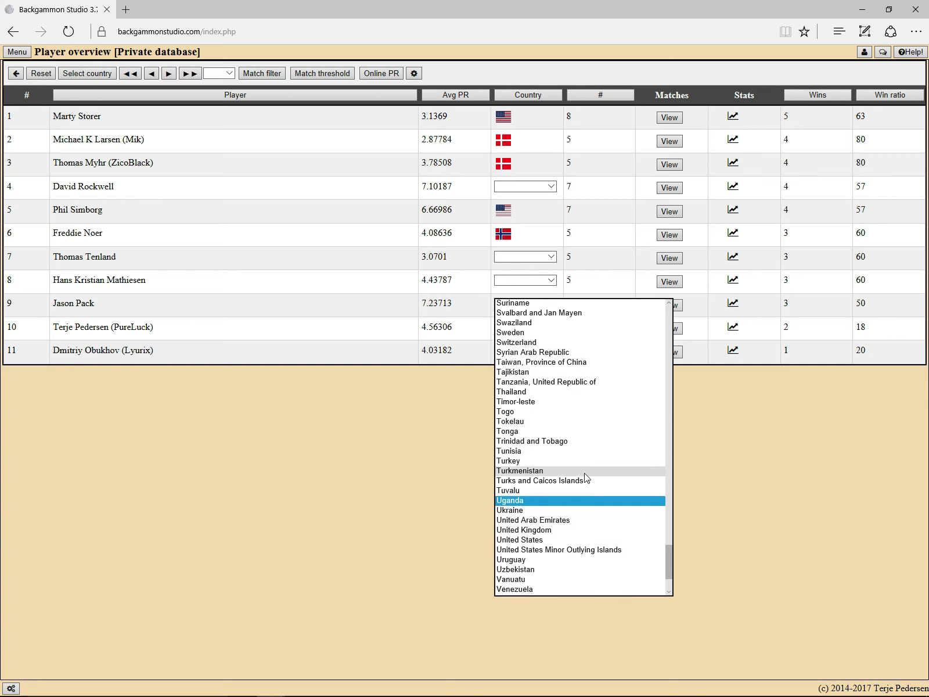
left_click(585, 529)
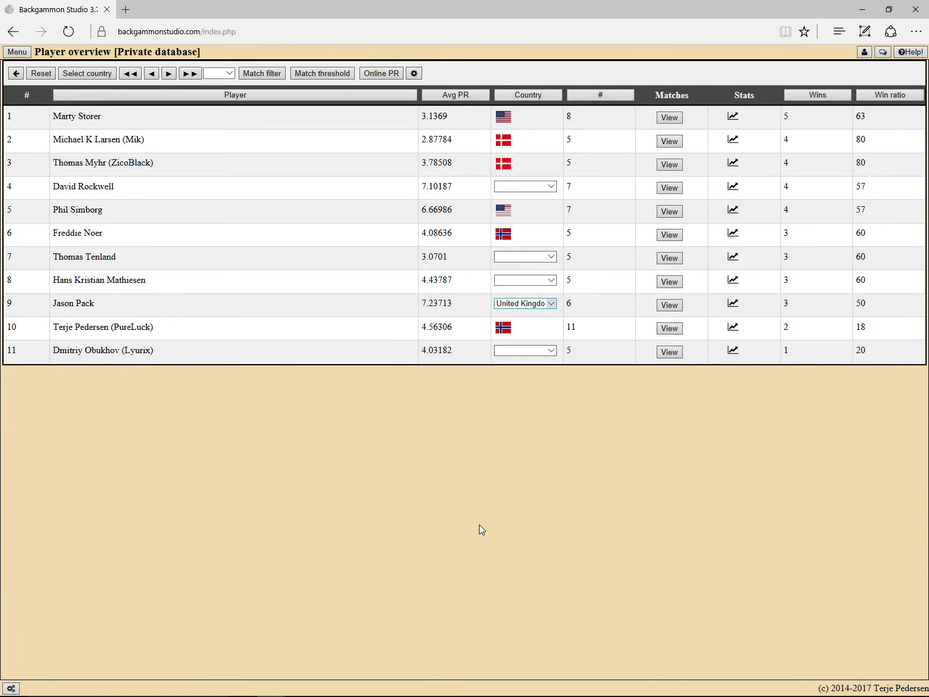
Set the country of the player in row 8 to Denmark.
left_click(520, 278)
key("d")
scroll(591, 371, "down", 3)
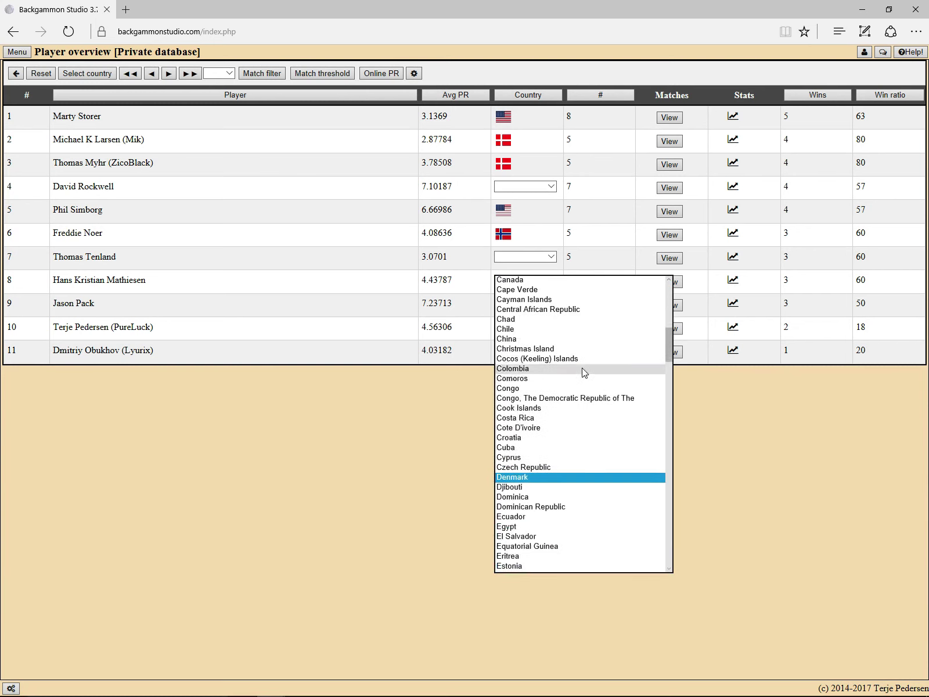
left_click(511, 477)
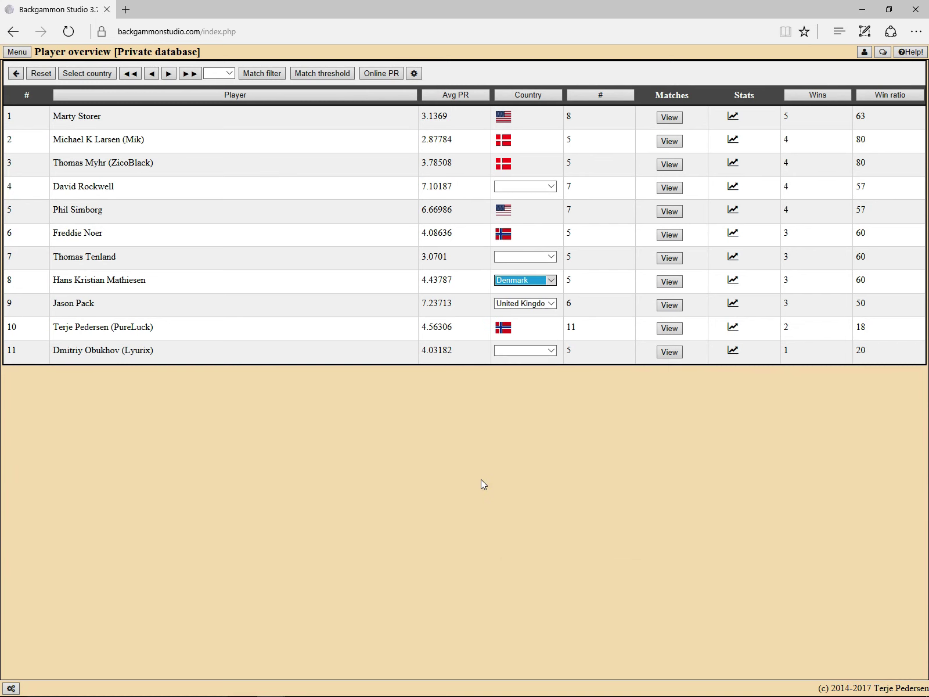
Set the country of the player in row 11 to United States.
left_click(511, 353)
key("u")
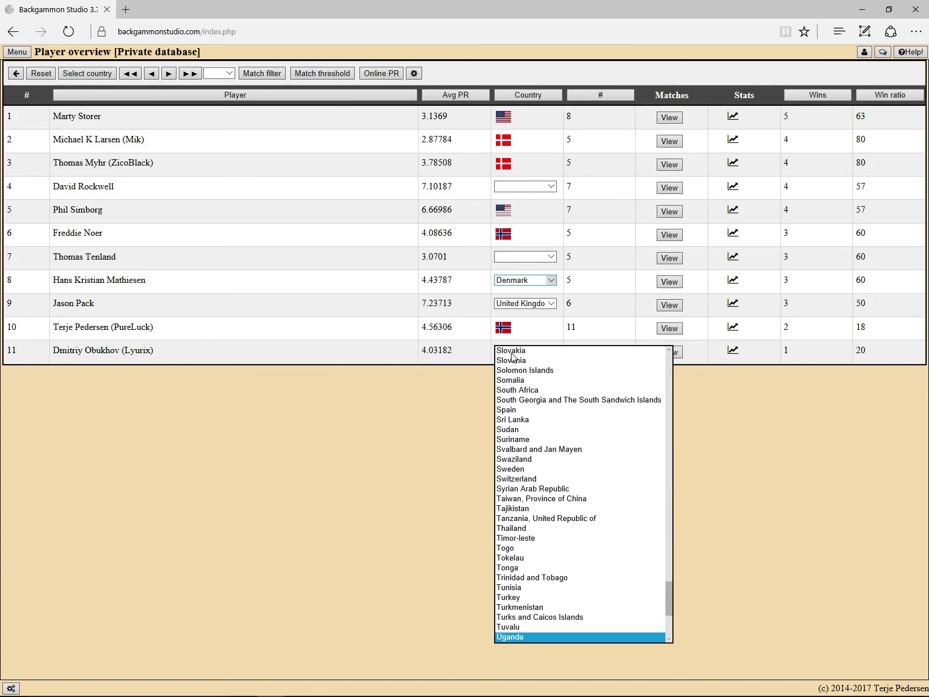
scroll(514, 363, "down", 3)
left_click(622, 587)
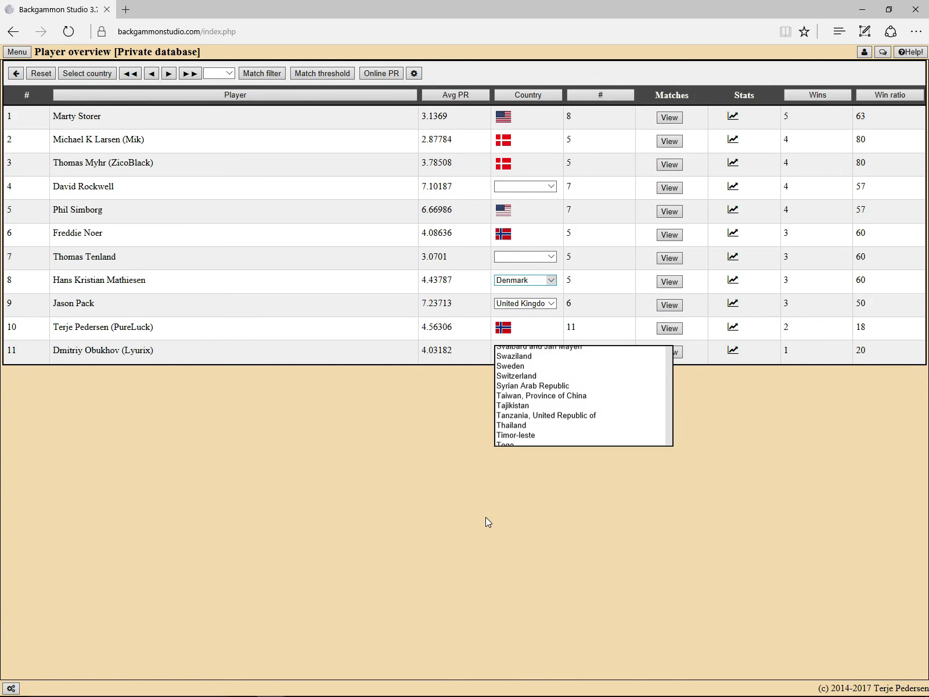
Set the country of the player in row 7 to Sweden.
left_click(524, 264)
key("s")
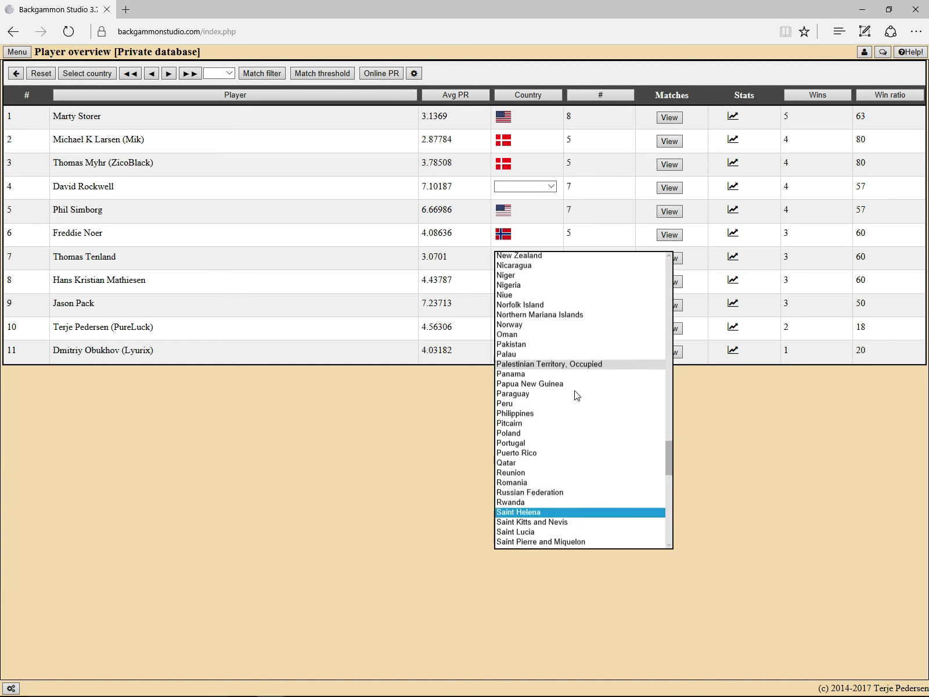
scroll(577, 394, "down", 5)
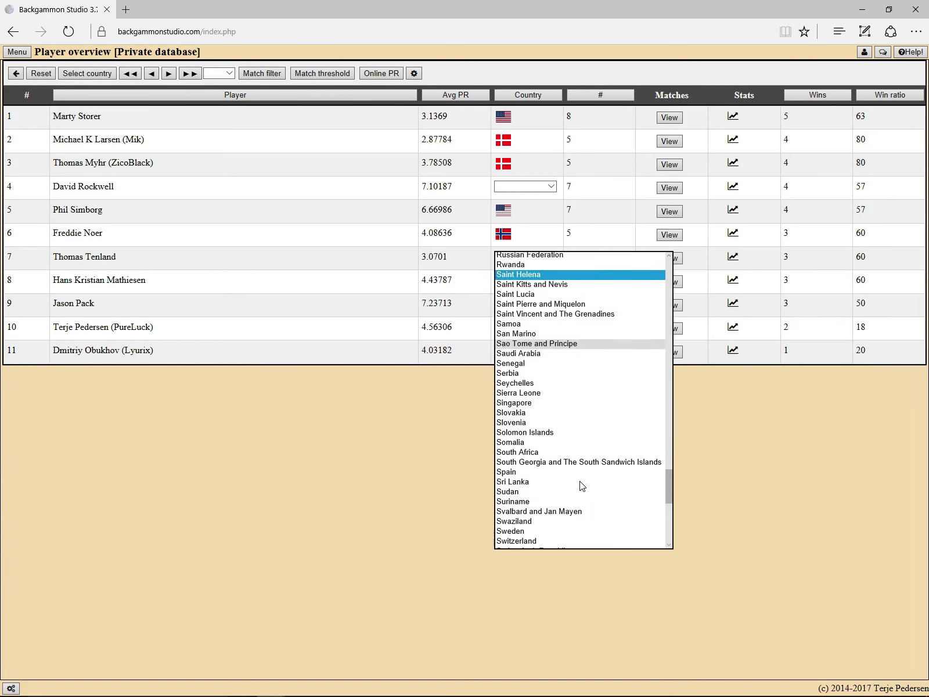
scroll(582, 486, "down", 2)
left_click(520, 491)
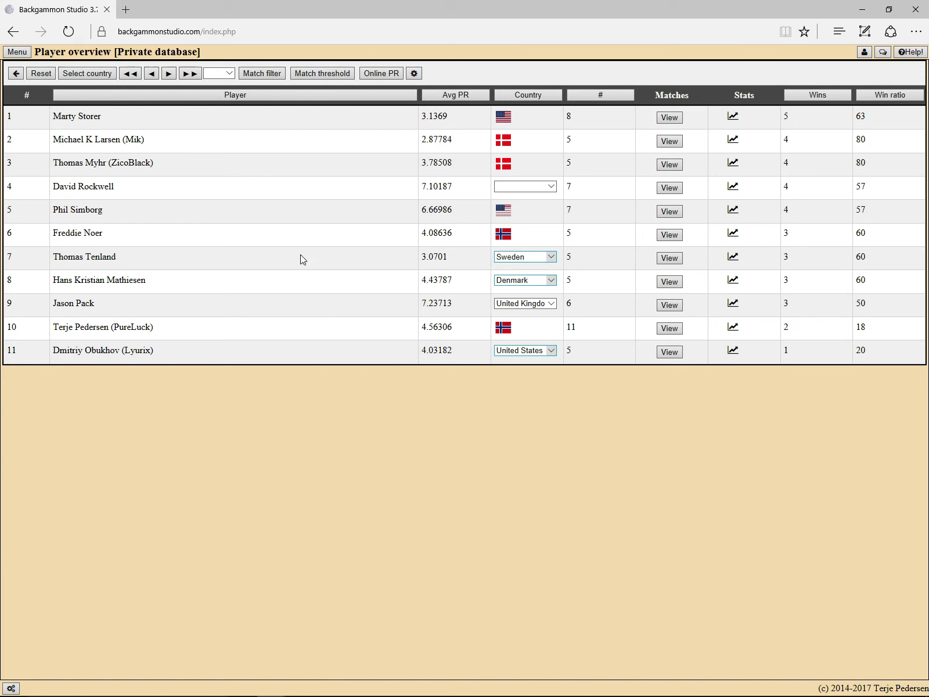
Regenerate the Live PR list with the newly assigned countries and dismiss the completion alert.
left_click(17, 52)
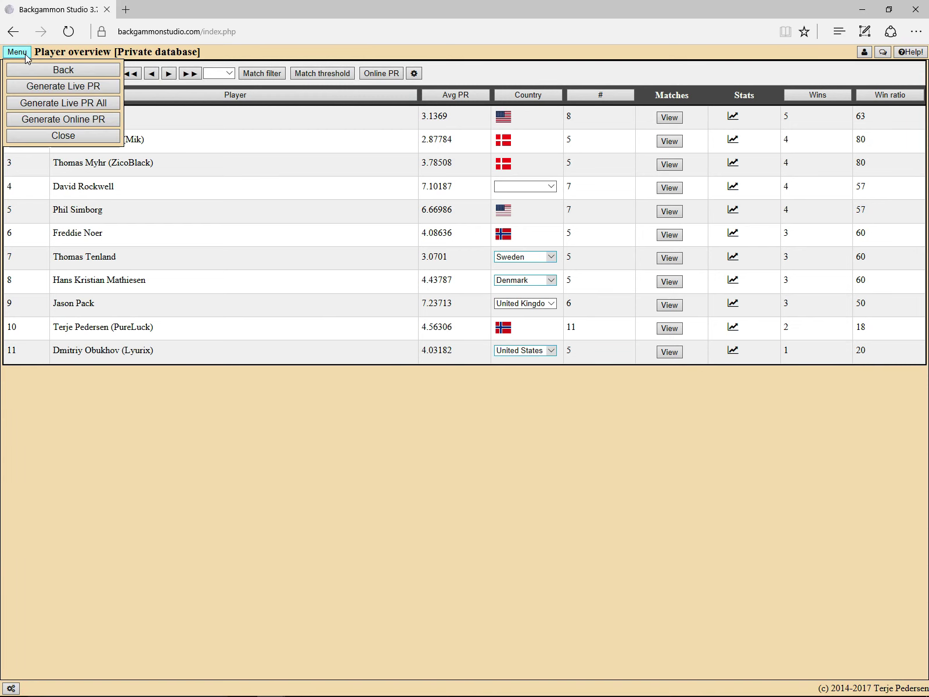
left_click(49, 86)
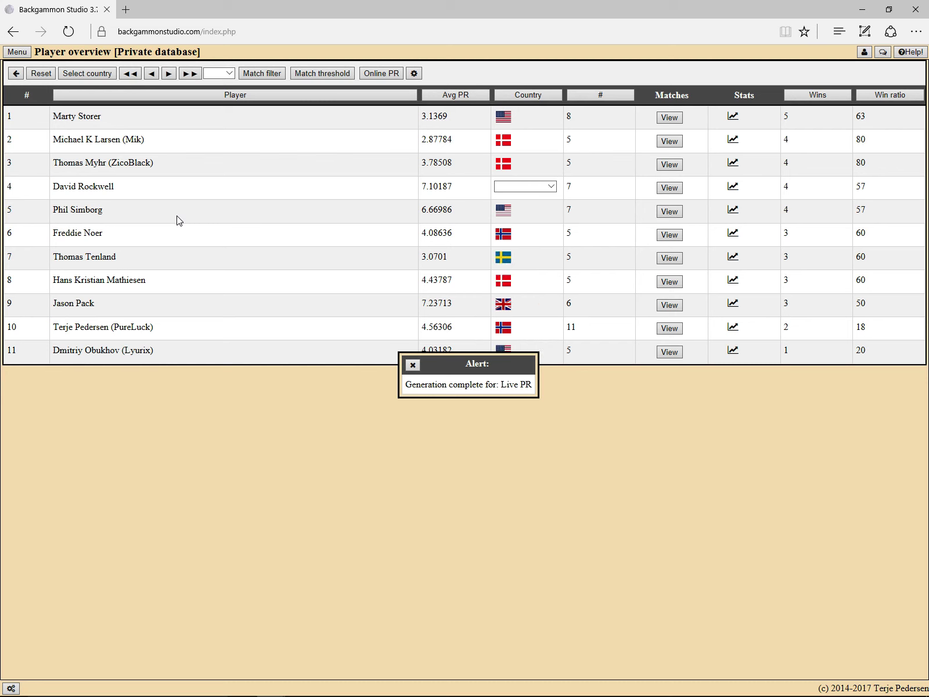
left_click(413, 365)
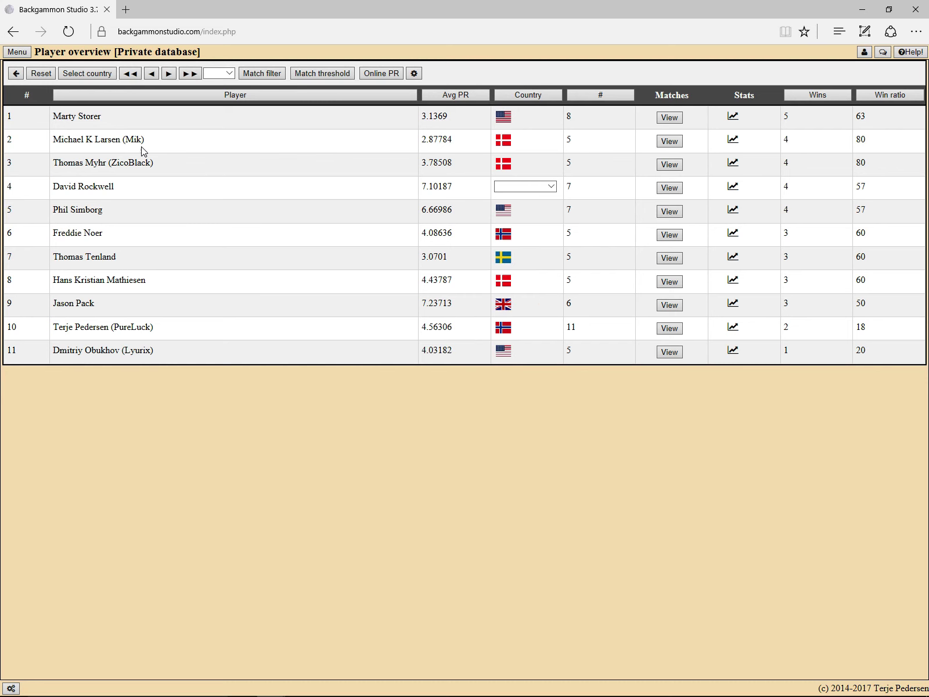
Examine the available PR generation options and the match filter choices without applying any of them.
left_click(10, 53)
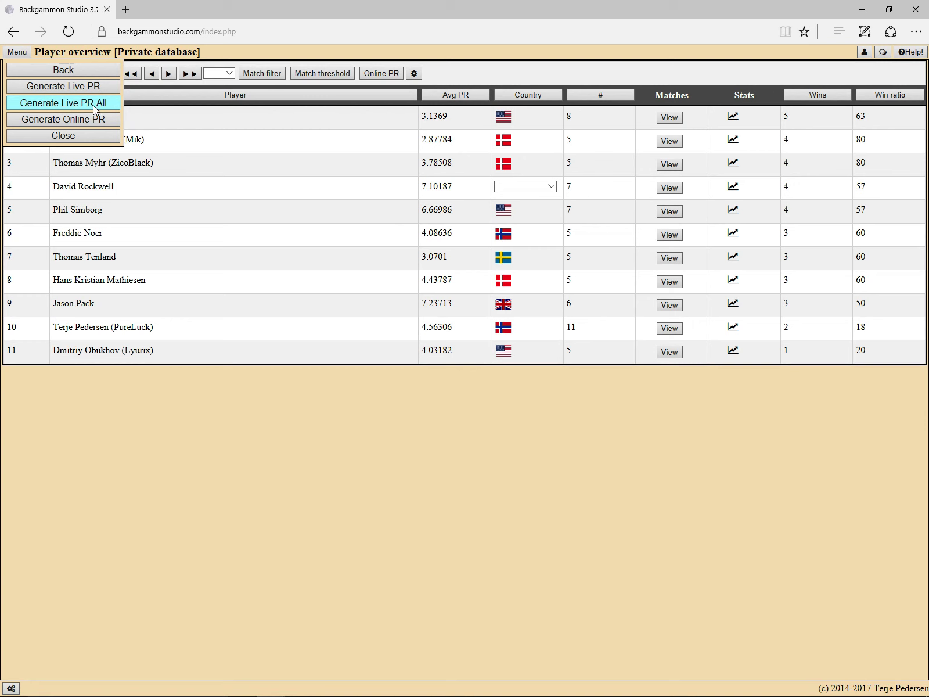
left_click(96, 136)
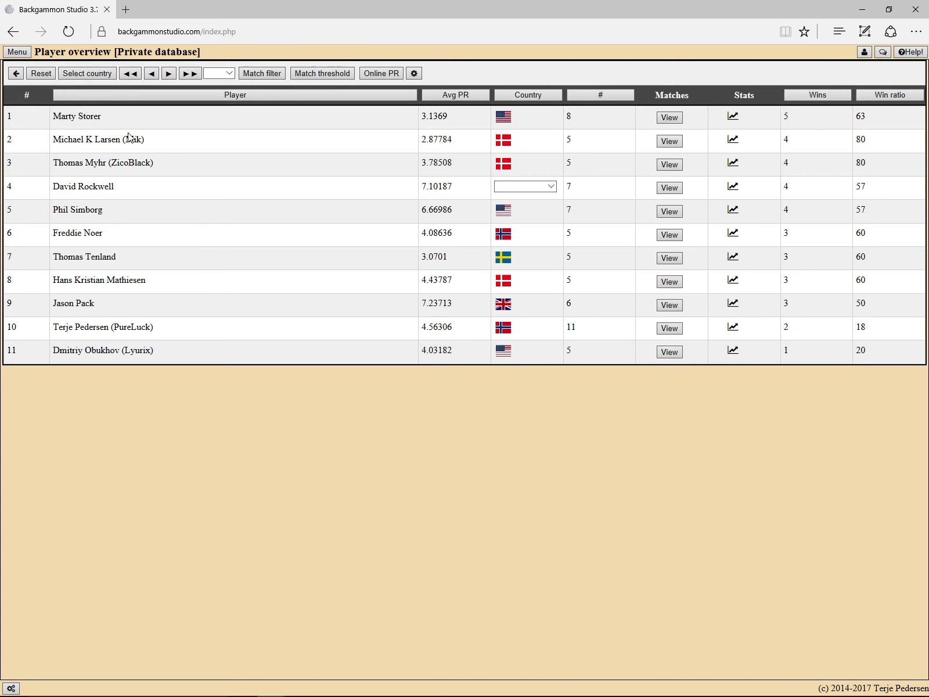
left_click(259, 74)
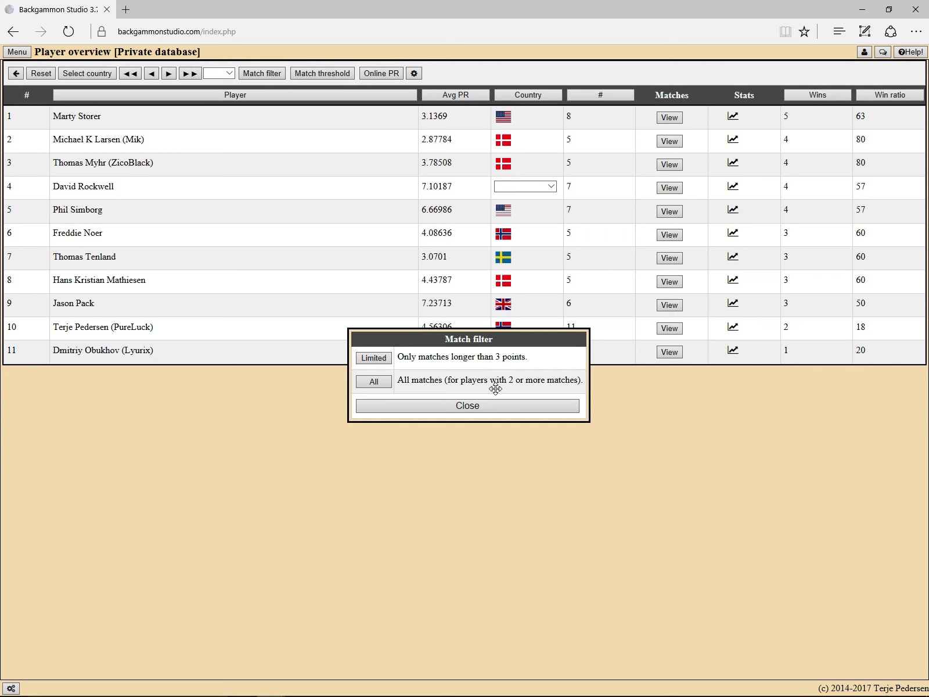
left_click(465, 409)
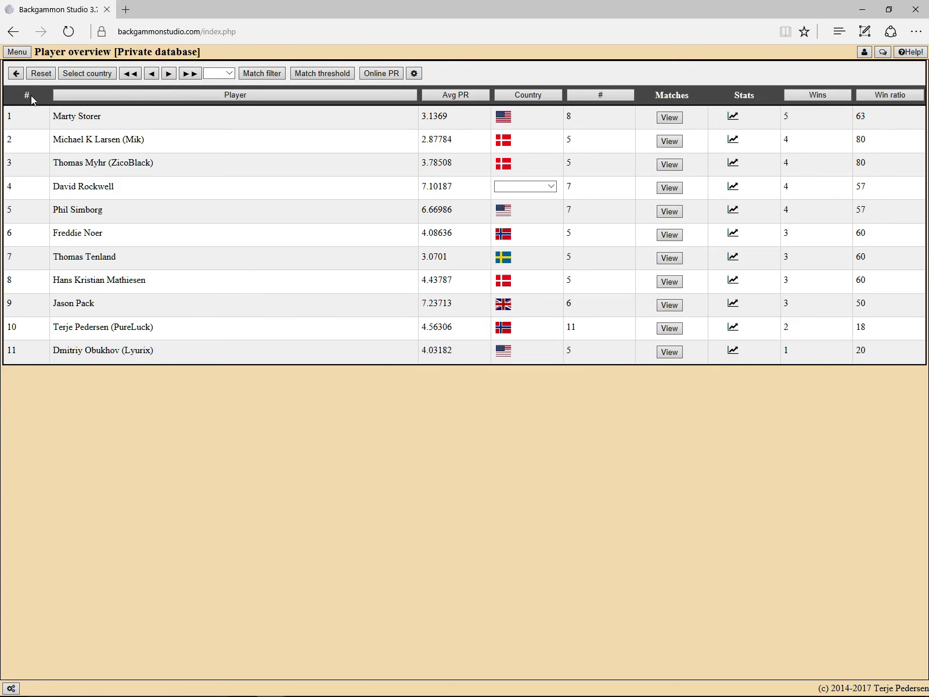
left_click(23, 53)
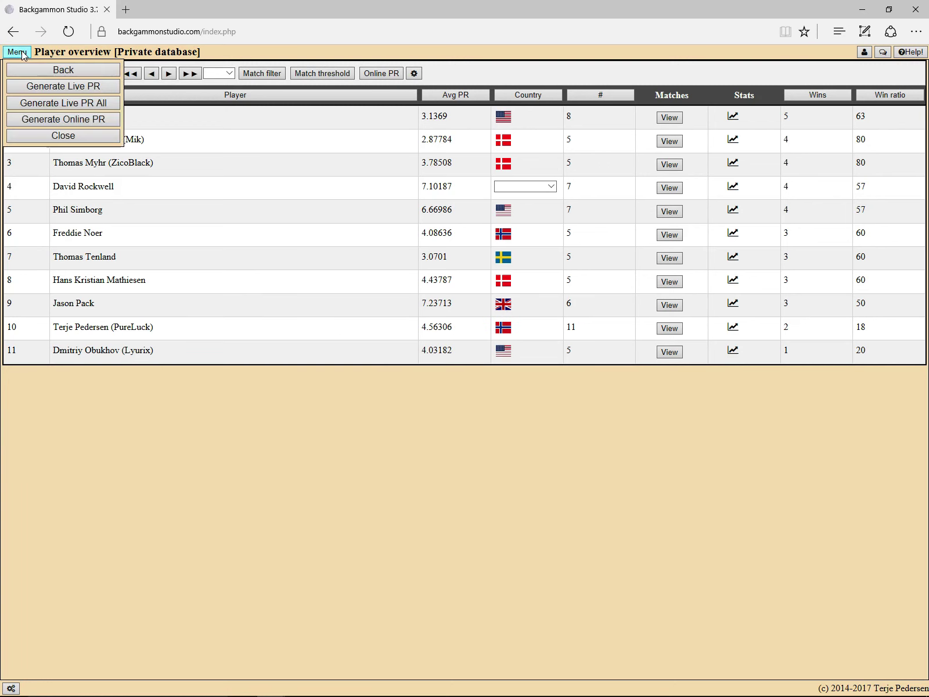
left_click(47, 138)
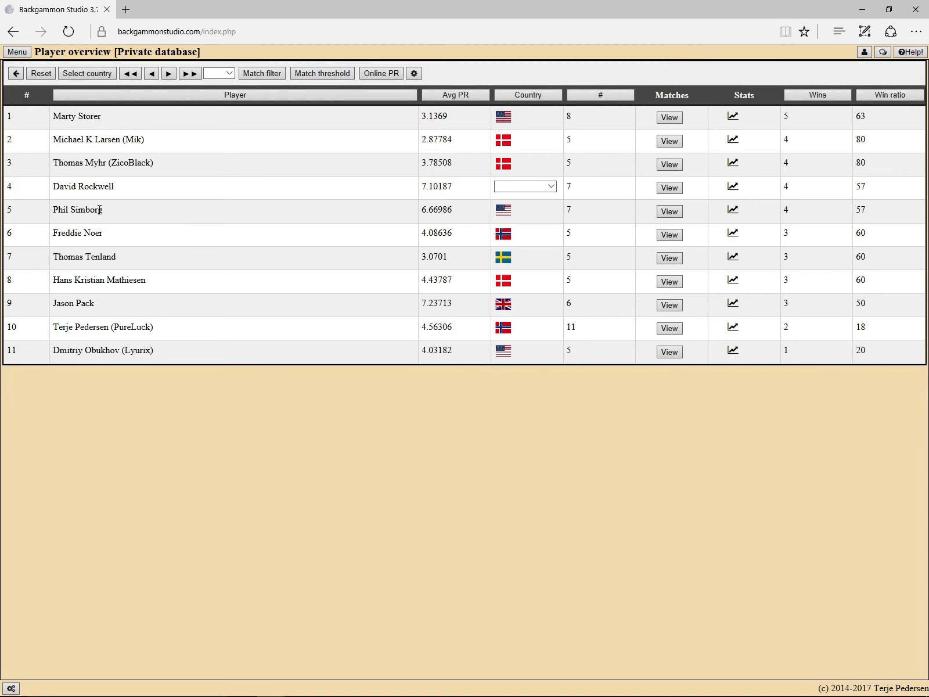
Leave the player overview and open the Tournaments list in the Matches section.
left_click(16, 51)
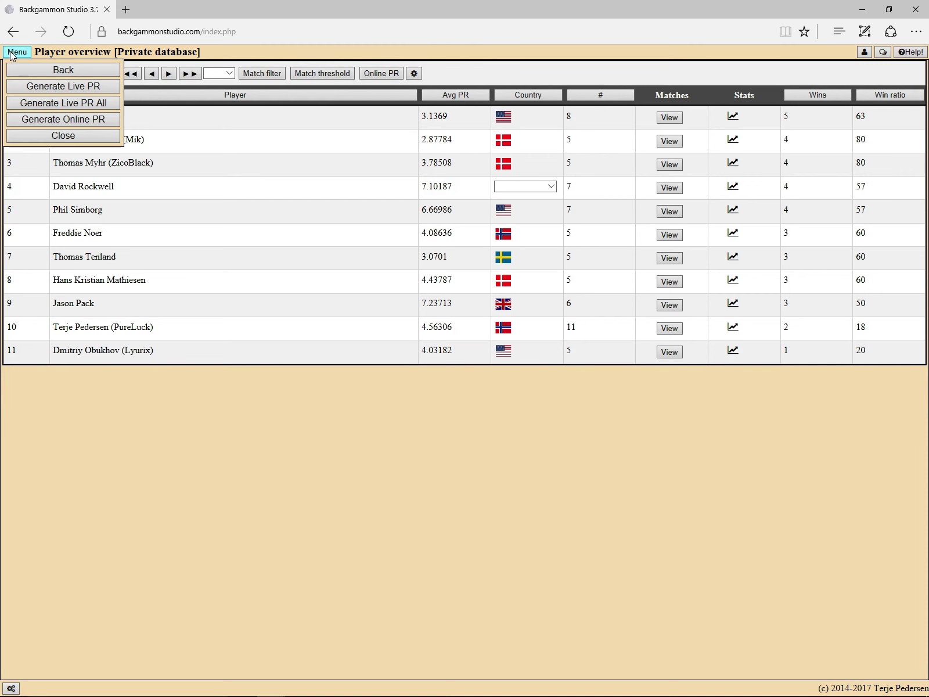
left_click(47, 71)
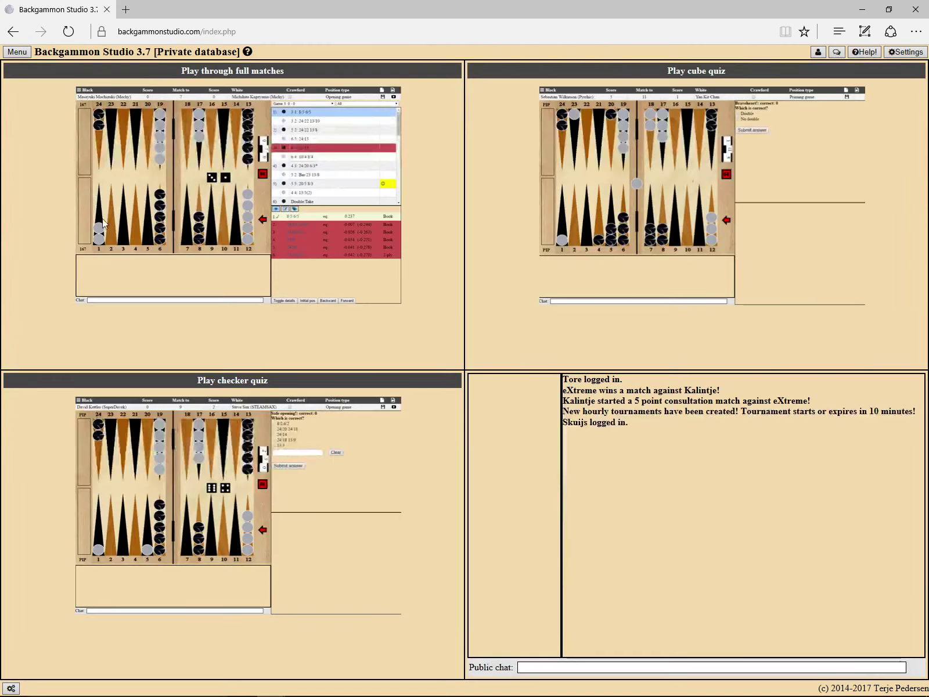
left_click(21, 56)
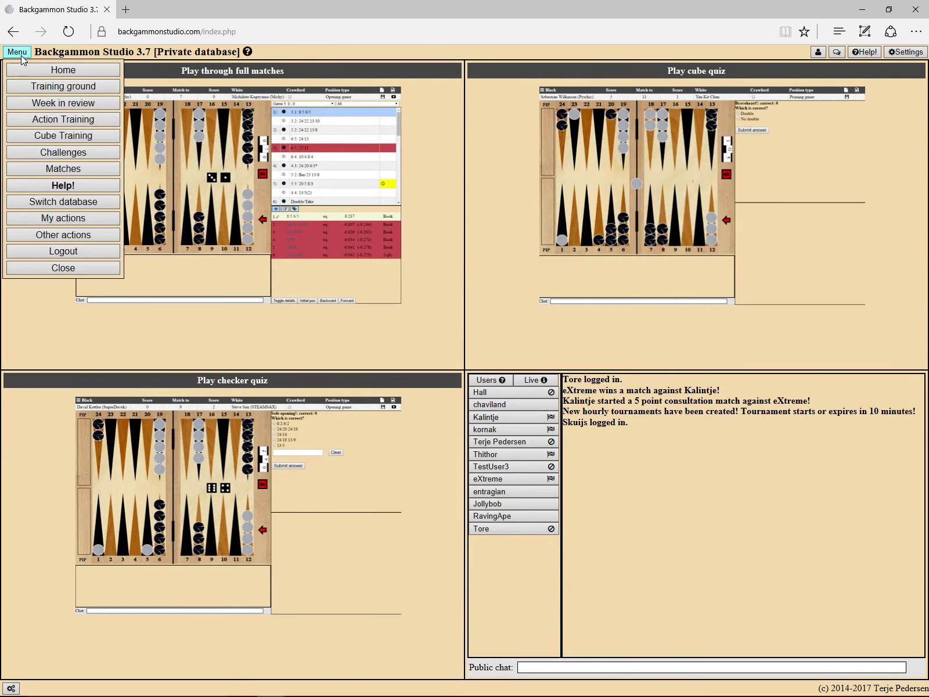
left_click(63, 168)
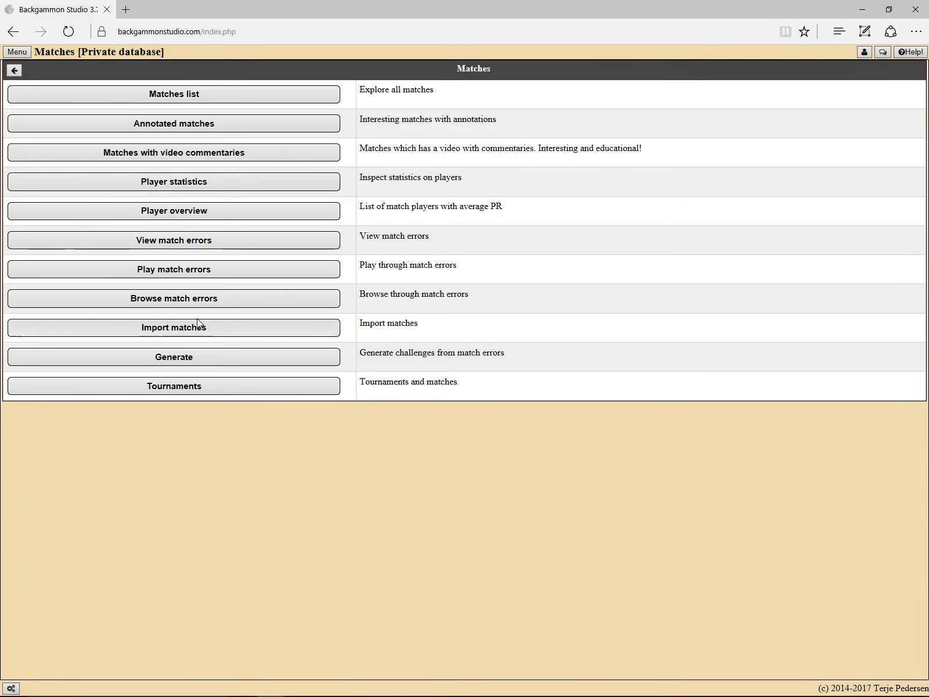
left_click(176, 388)
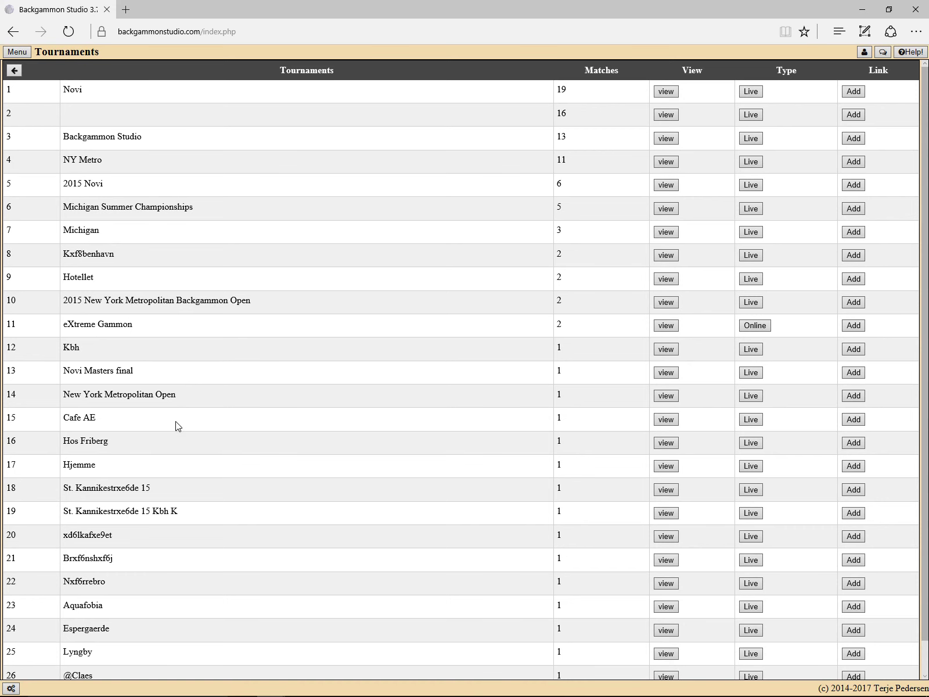
Change the eXtreme Gammon tournament's type to Live and back to Online.
scroll(226, 422, "down", 1)
scroll(225, 423, "up", 1)
left_click(755, 325)
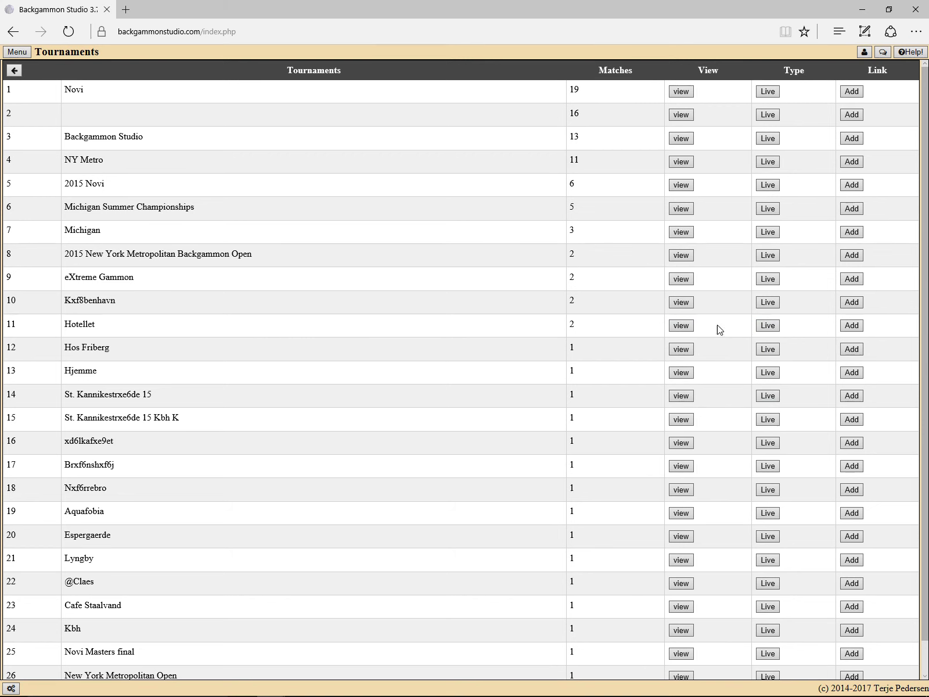
left_click(764, 281)
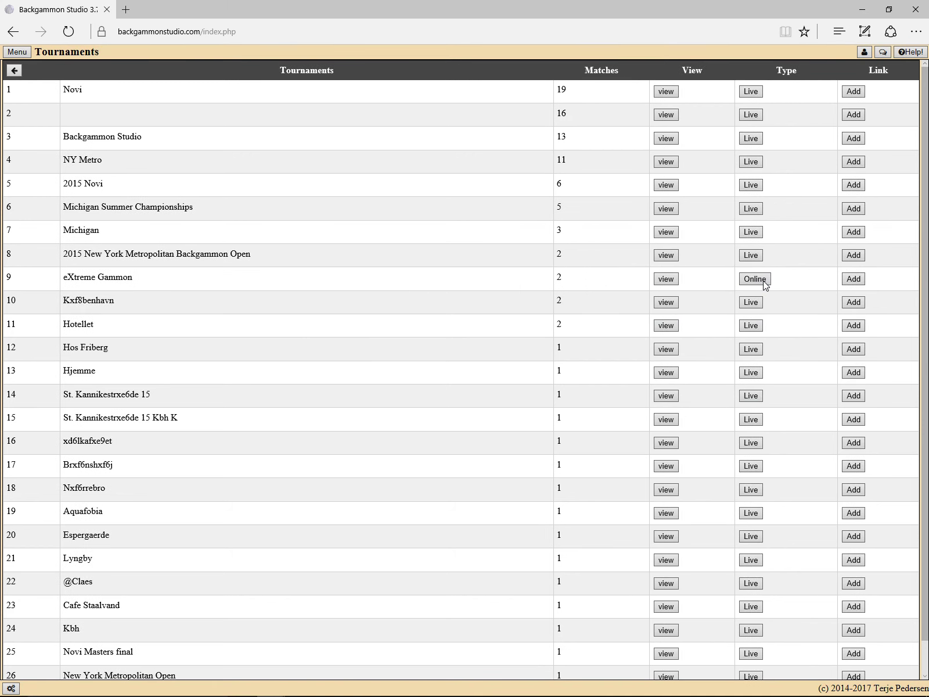
Open the match info of the eXtreme Gammon match dated 2015-02-04 from the matches list.
left_click(417, 285)
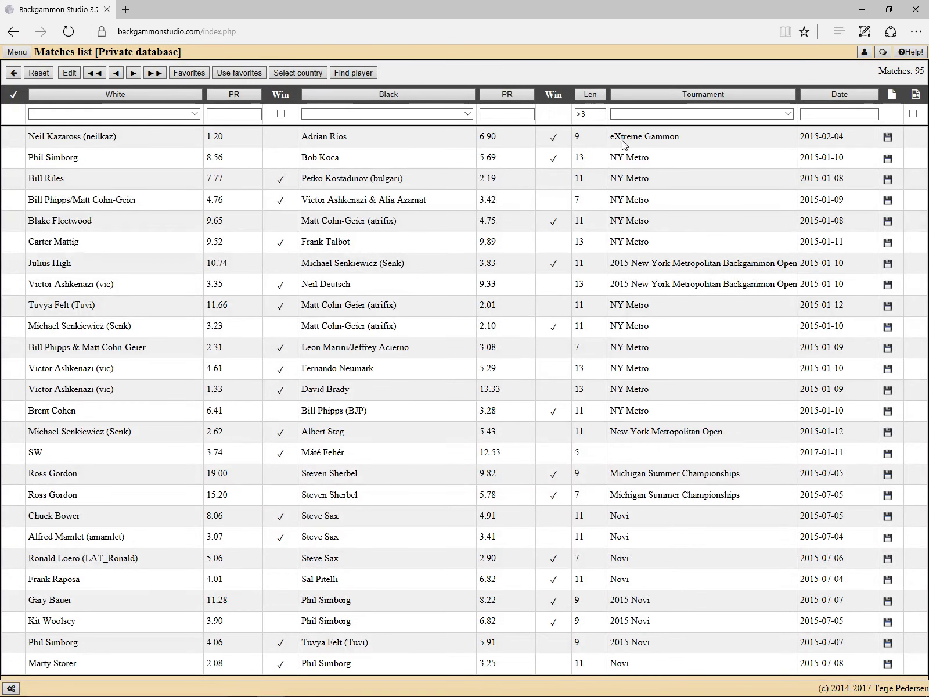
left_click(339, 140)
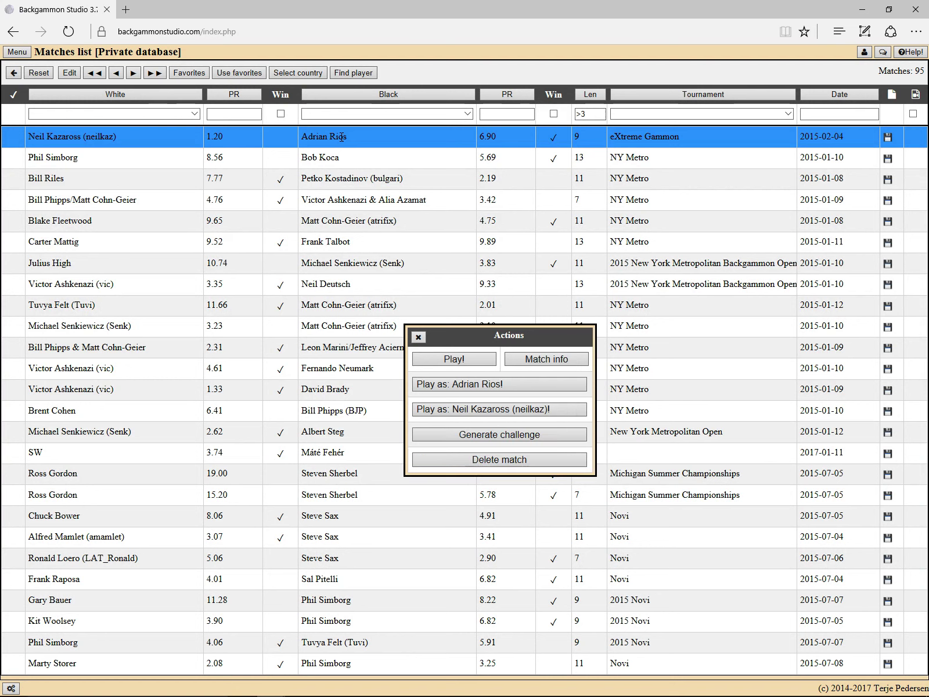
left_click(537, 359)
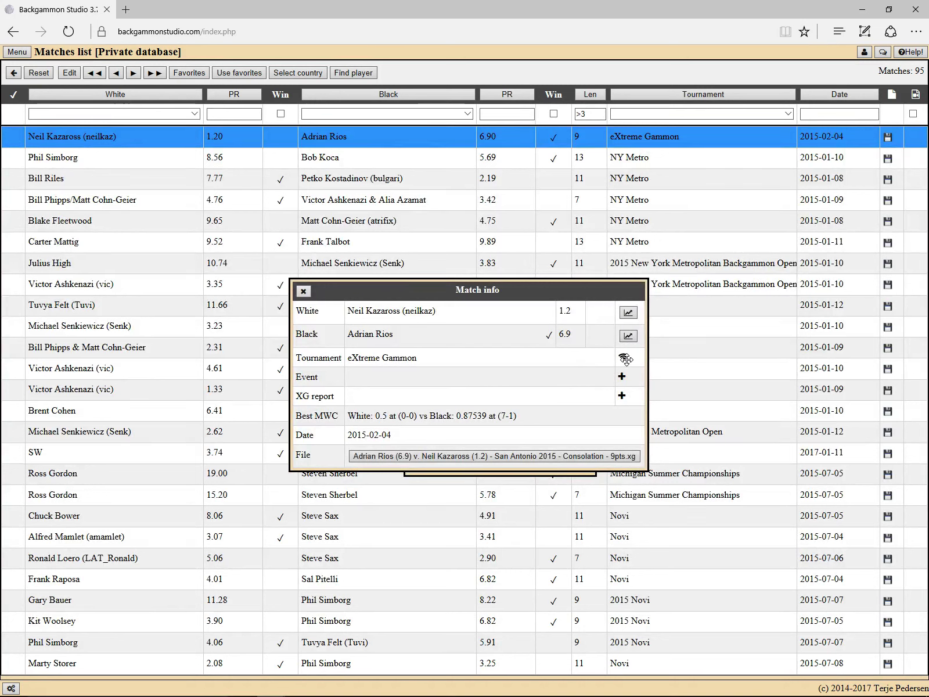
Close the current match details and check the match info of the Brxf6nshxf6j match dated 2016-07-22.
left_click(303, 291)
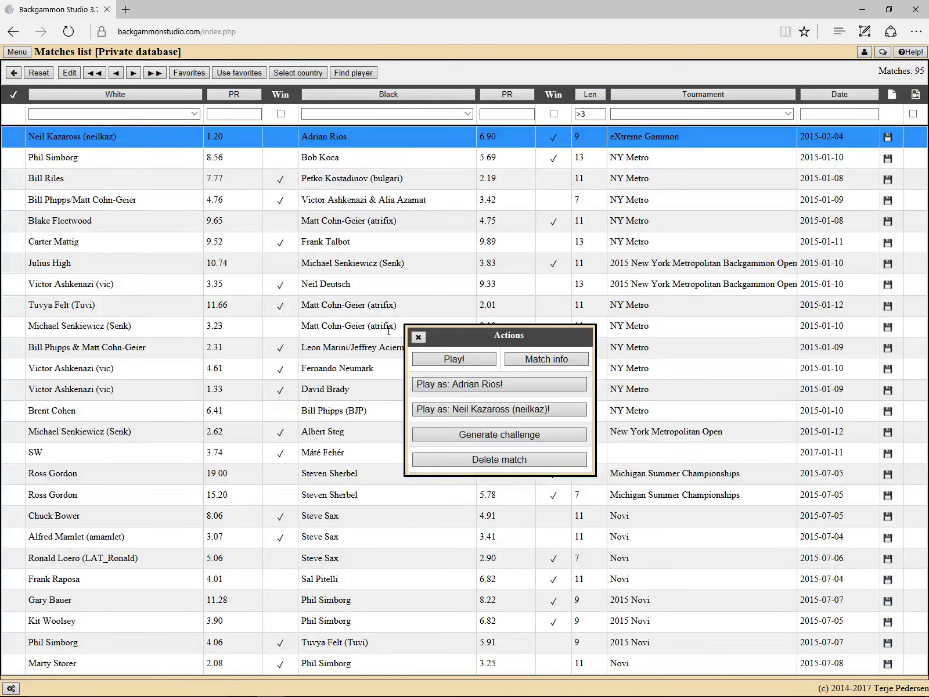
left_click(416, 336)
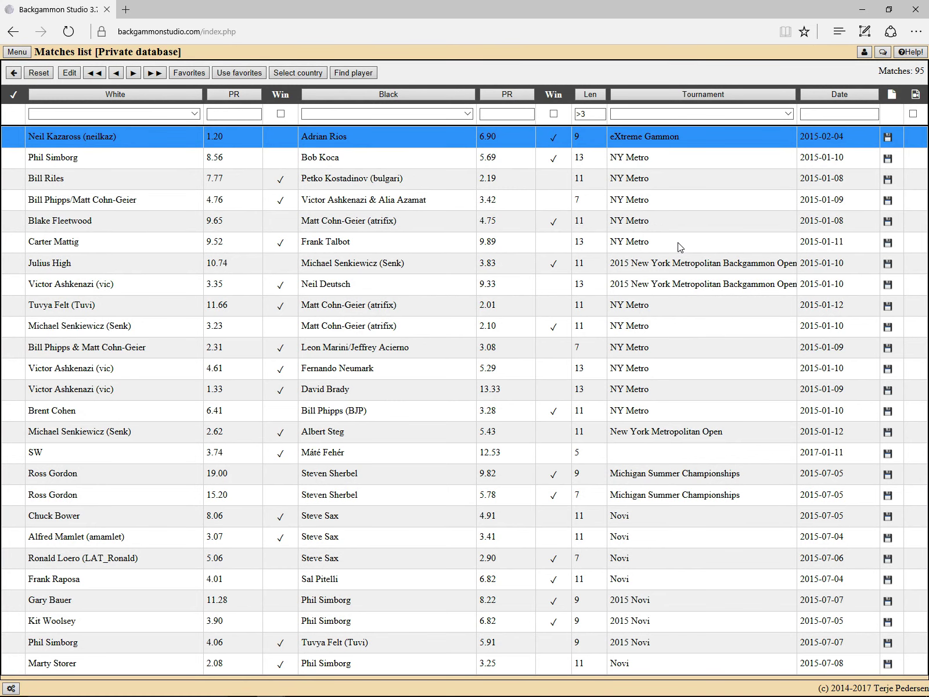
scroll(679, 246, "down", 5)
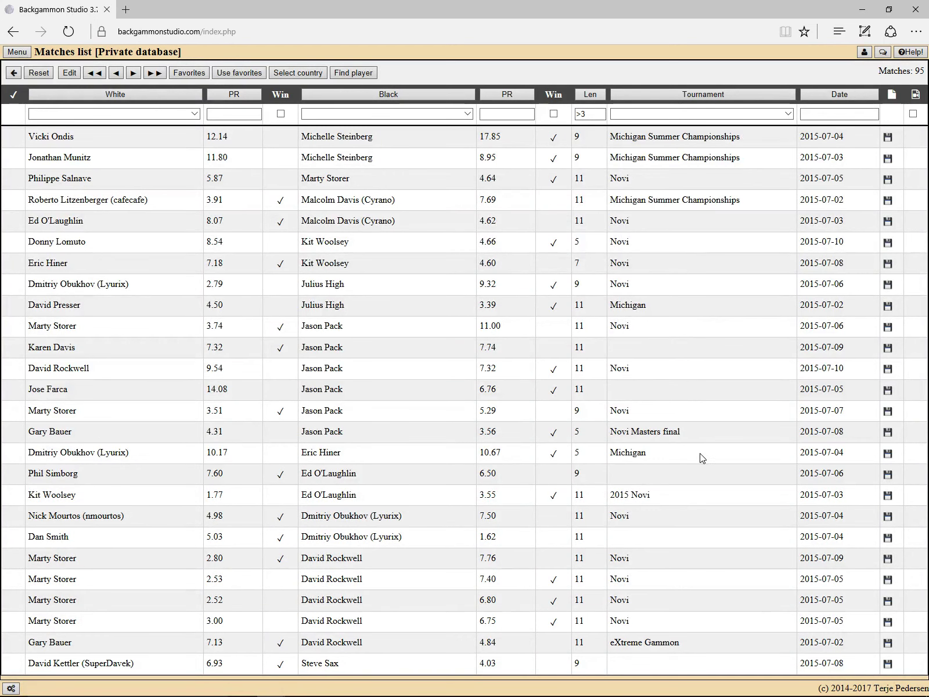
scroll(702, 420, "down", 5)
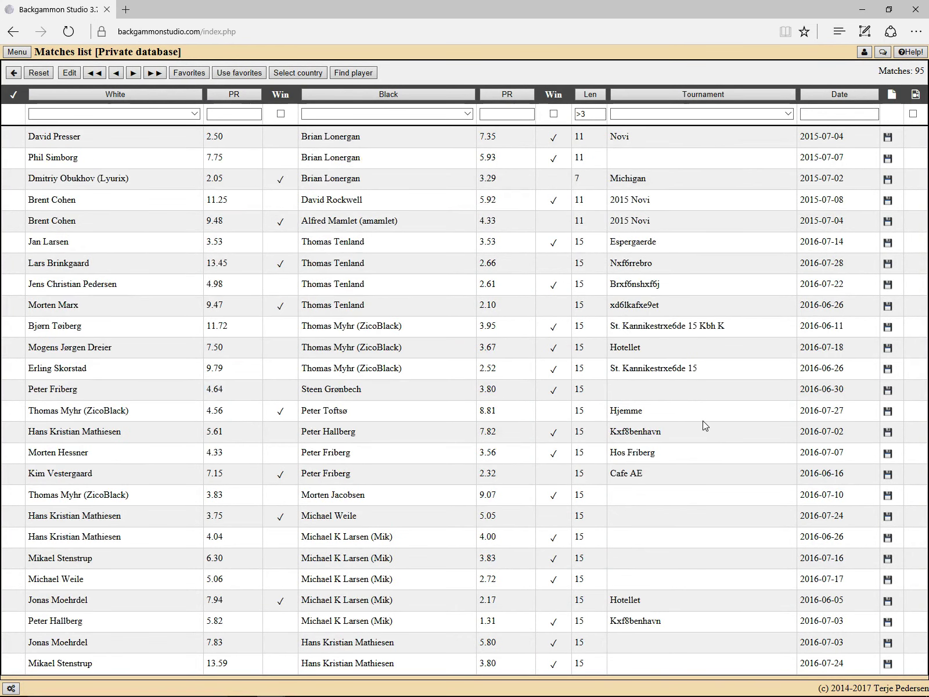
left_click(657, 281)
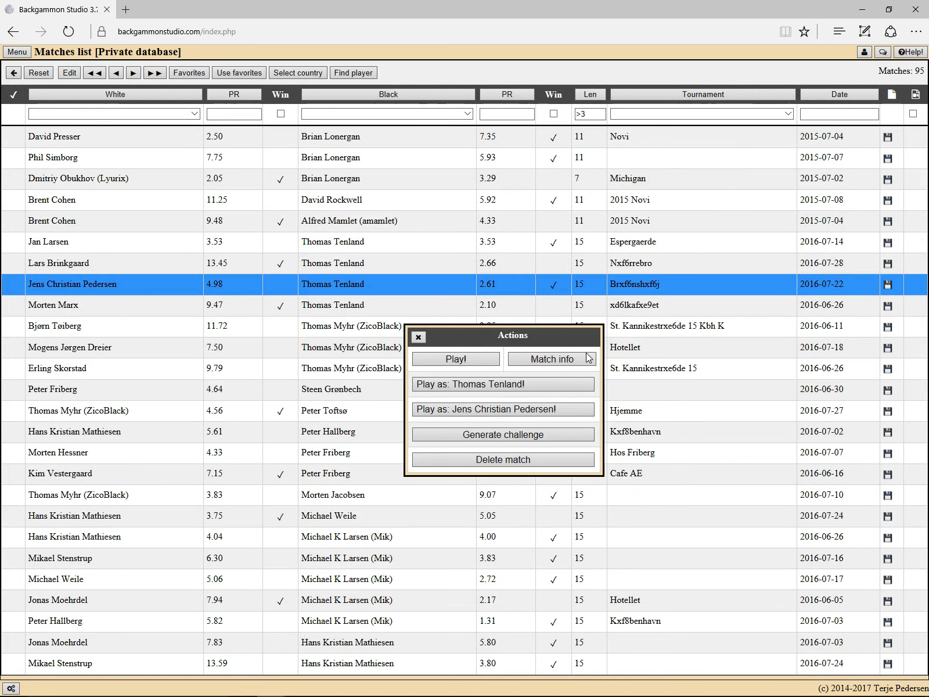
left_click(572, 357)
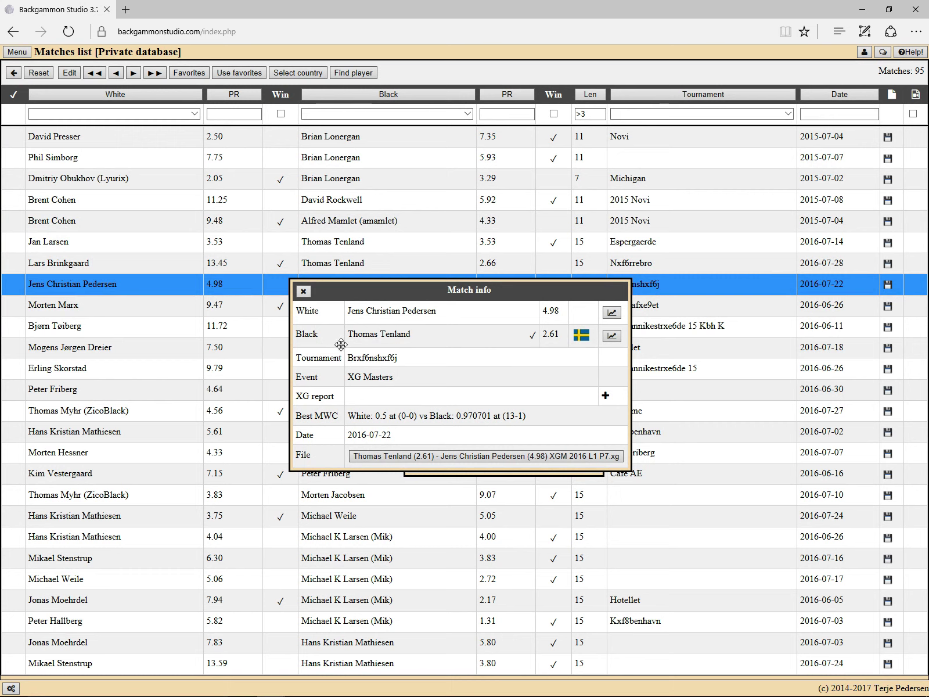
left_click(303, 291)
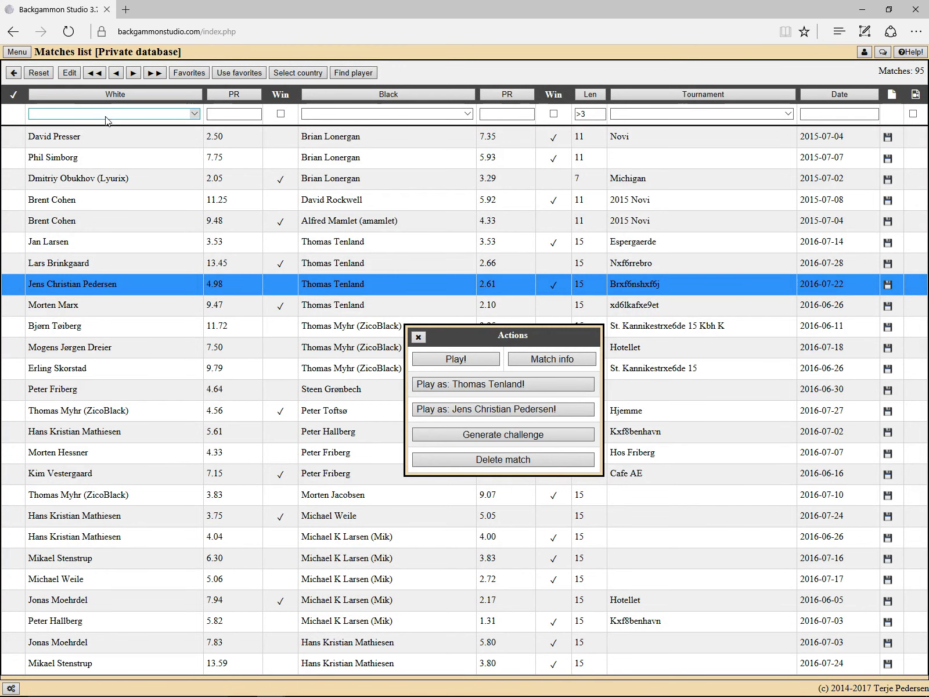
Rename the Brxf6nshxf6j tournament as XG Masters in the matches list and dismiss the match actions.
left_click(67, 73)
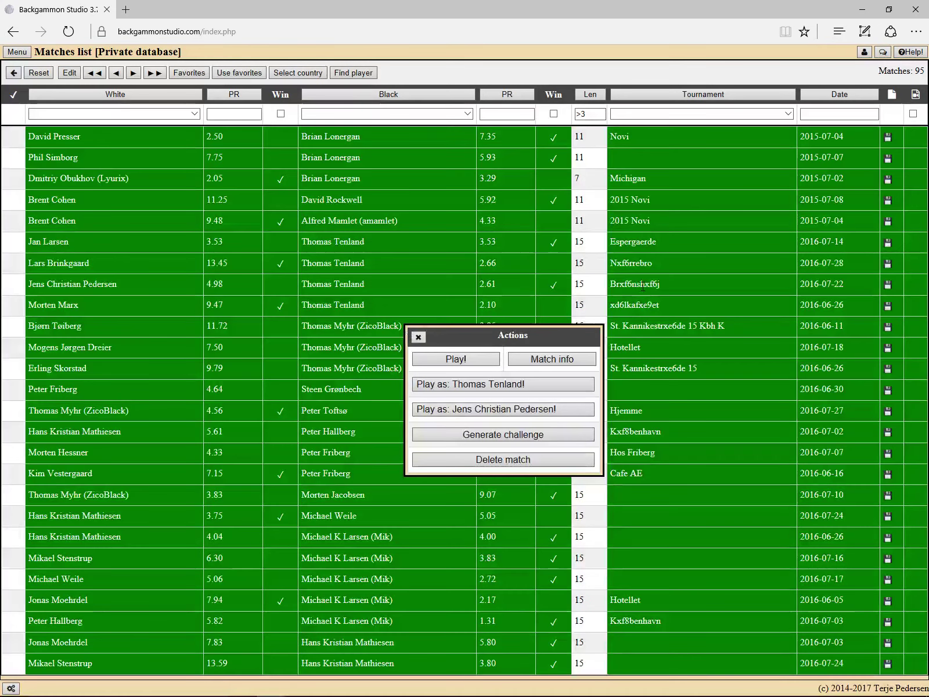
left_click(643, 284)
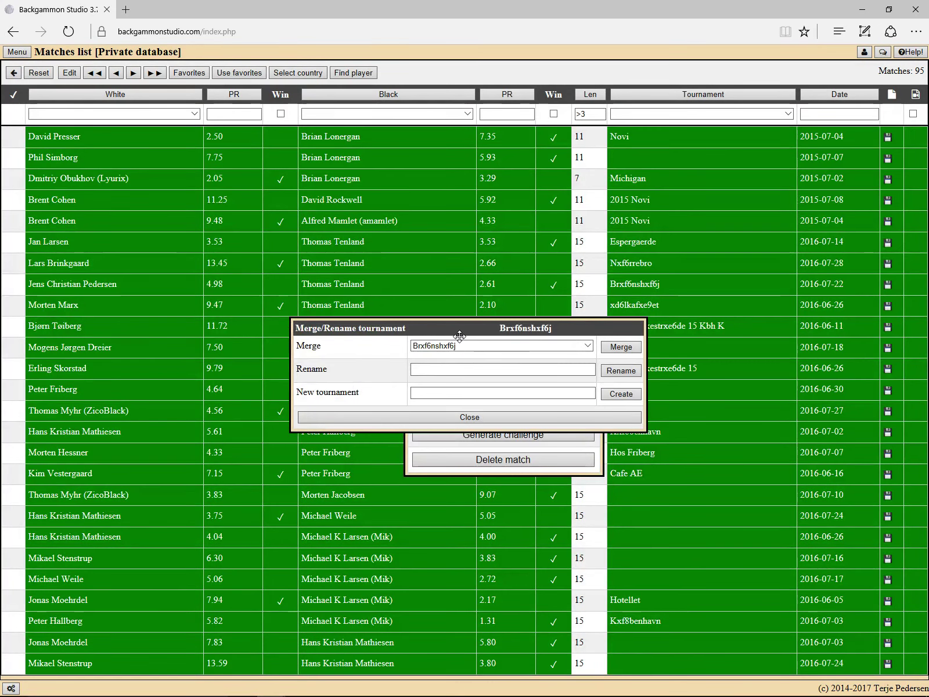
left_click(488, 346)
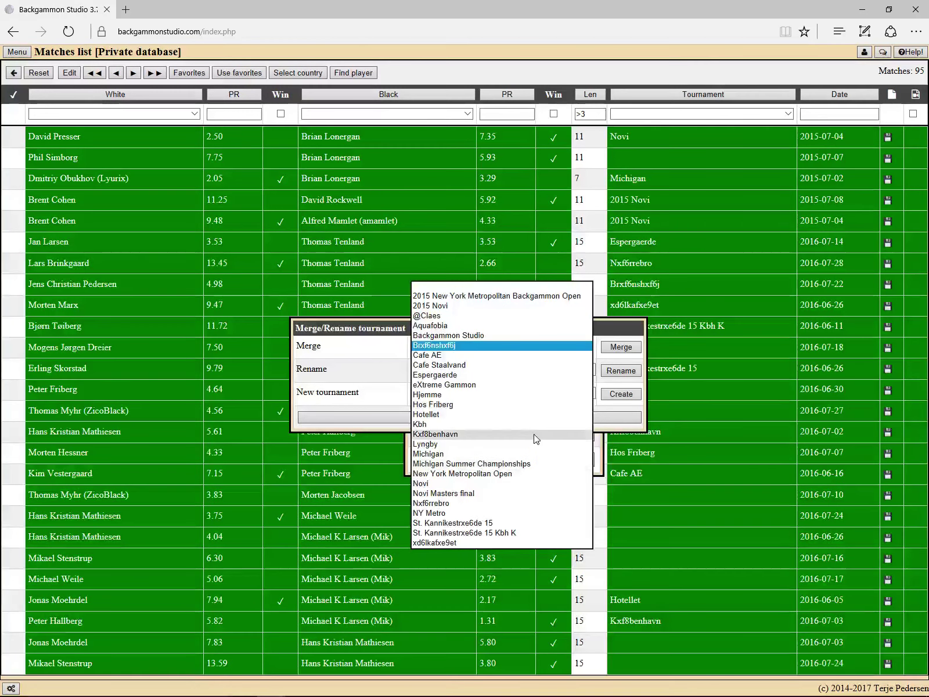
left_click(367, 328)
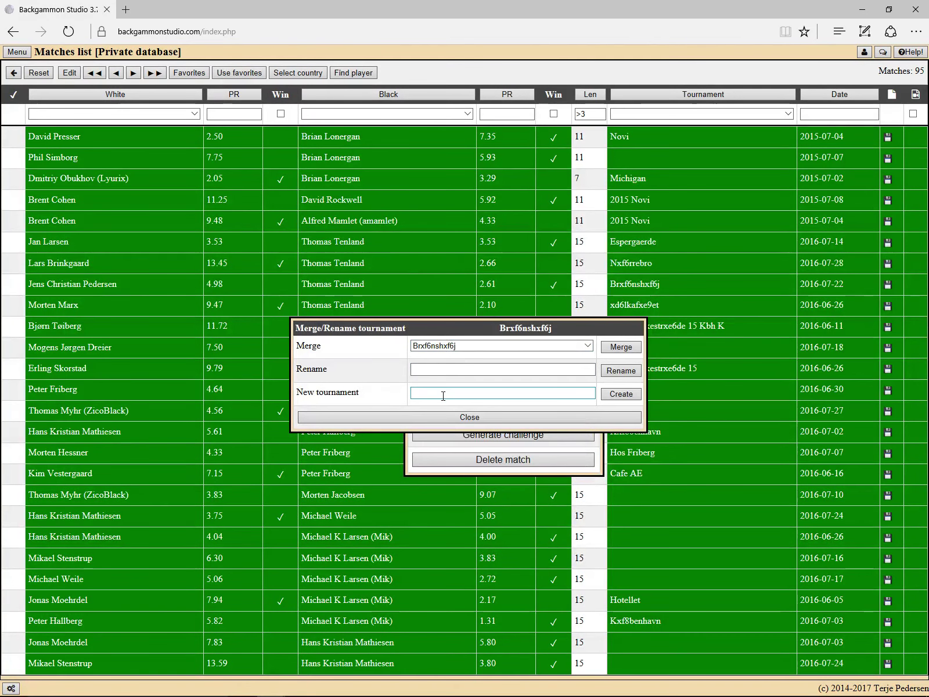
left_click(442, 370)
type("XG Masters")
left_click(618, 370)
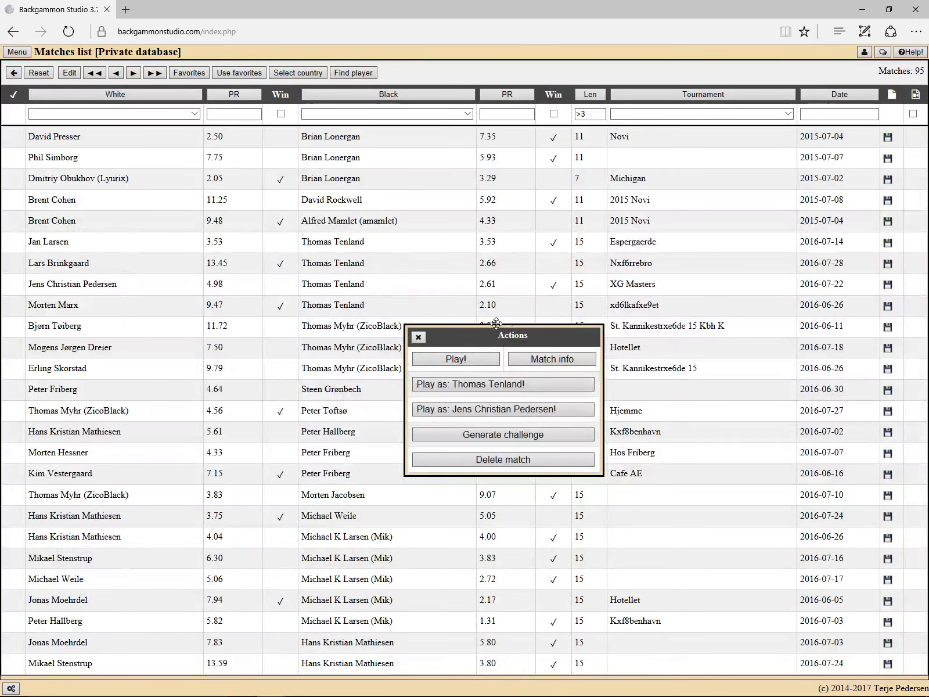
left_click(416, 338)
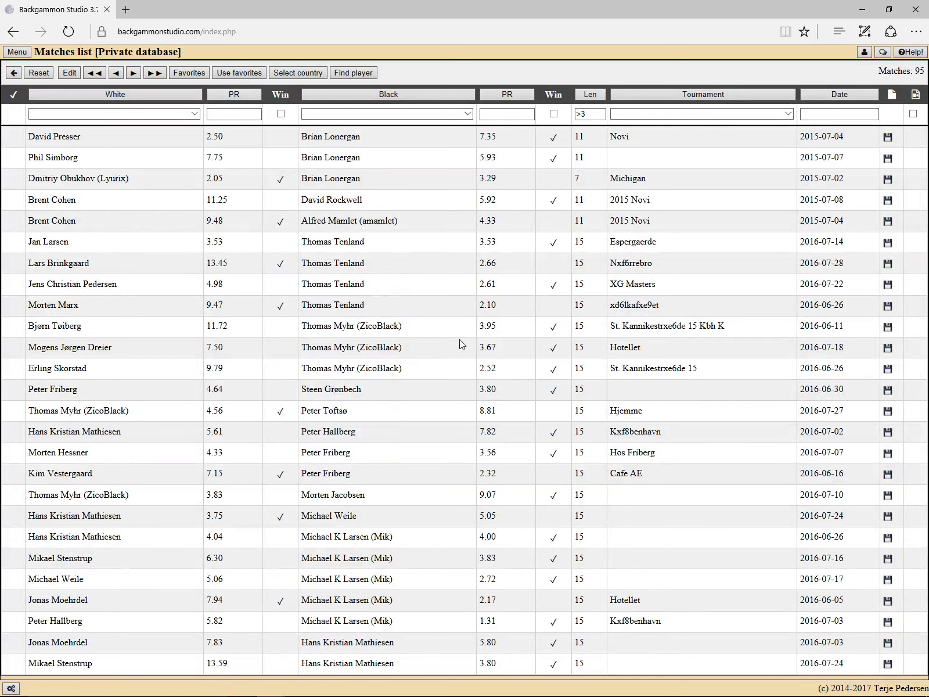
Check the match info of the xd6lkafxe9et match dated 2016-06-26.
left_click(611, 308)
left_click(523, 359)
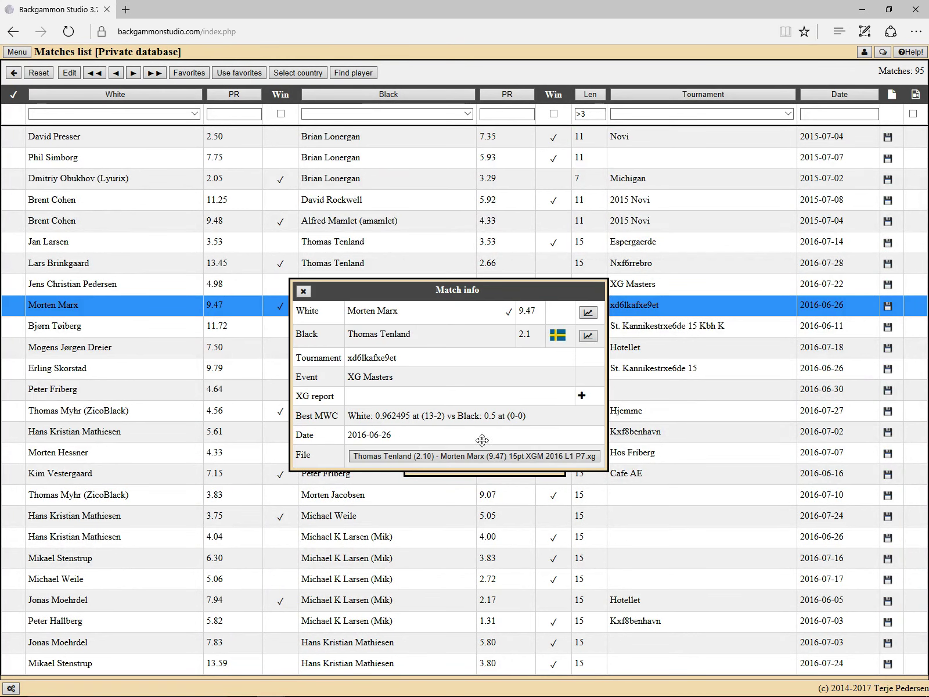
left_click(304, 290)
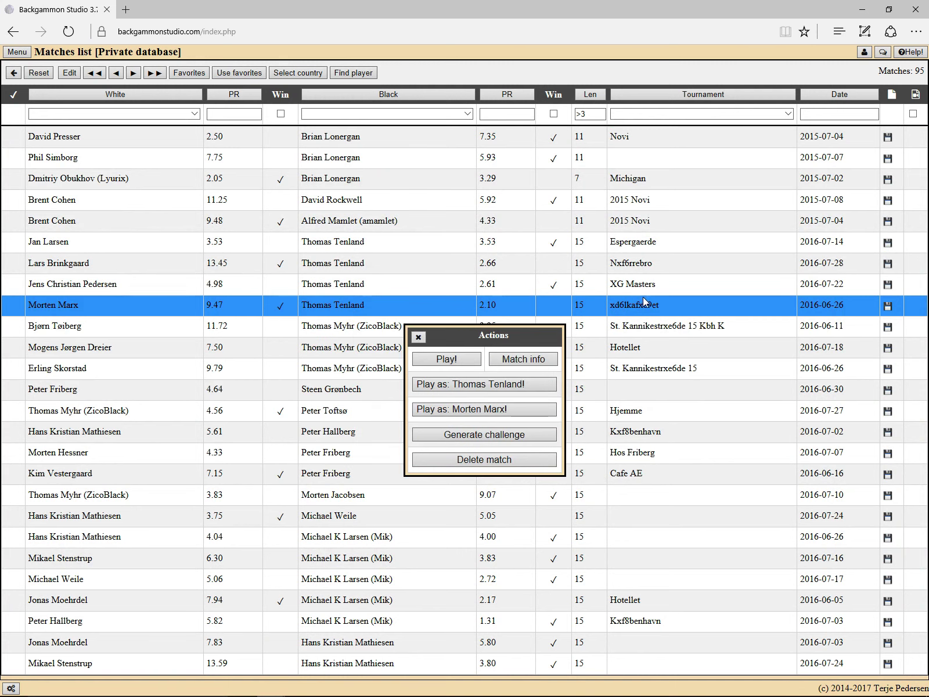
Merge the xd6lkafxe9et tournament into XG Masters.
left_click(70, 73)
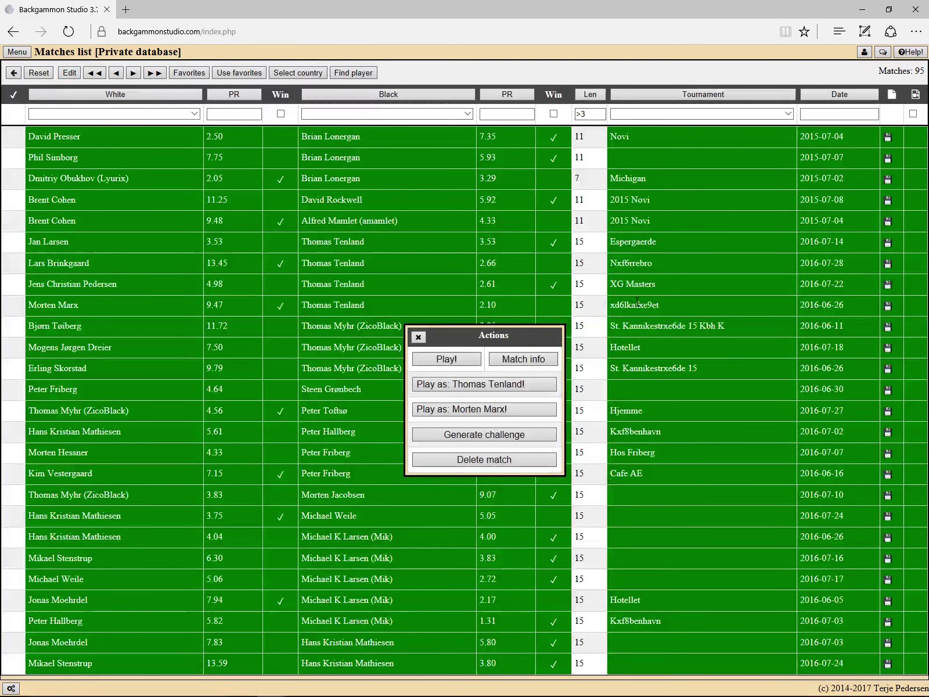
left_click(615, 305)
left_click(534, 347)
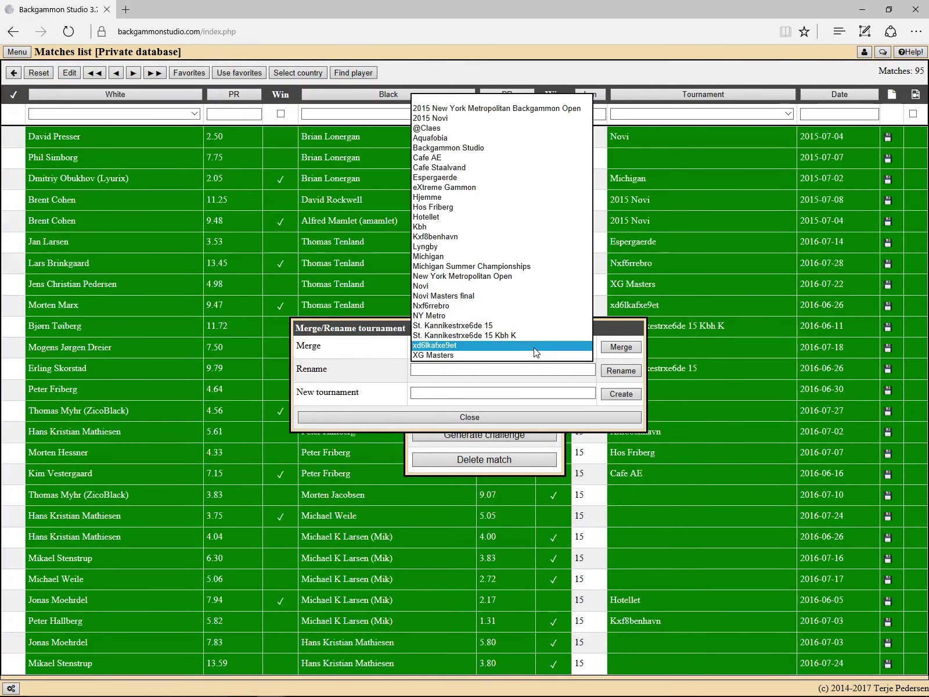
left_click(533, 354)
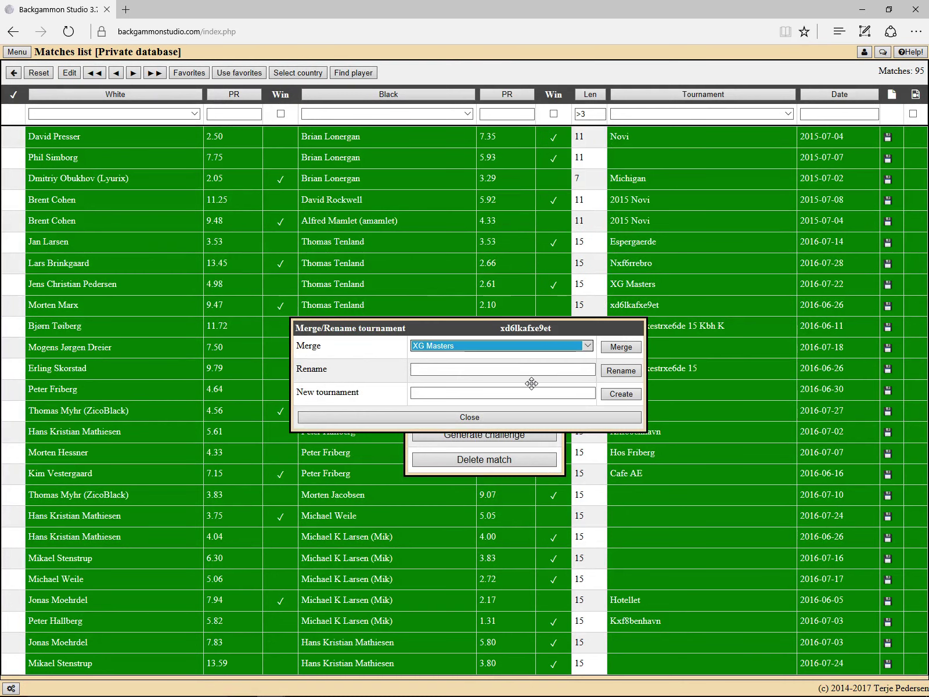
left_click(620, 347)
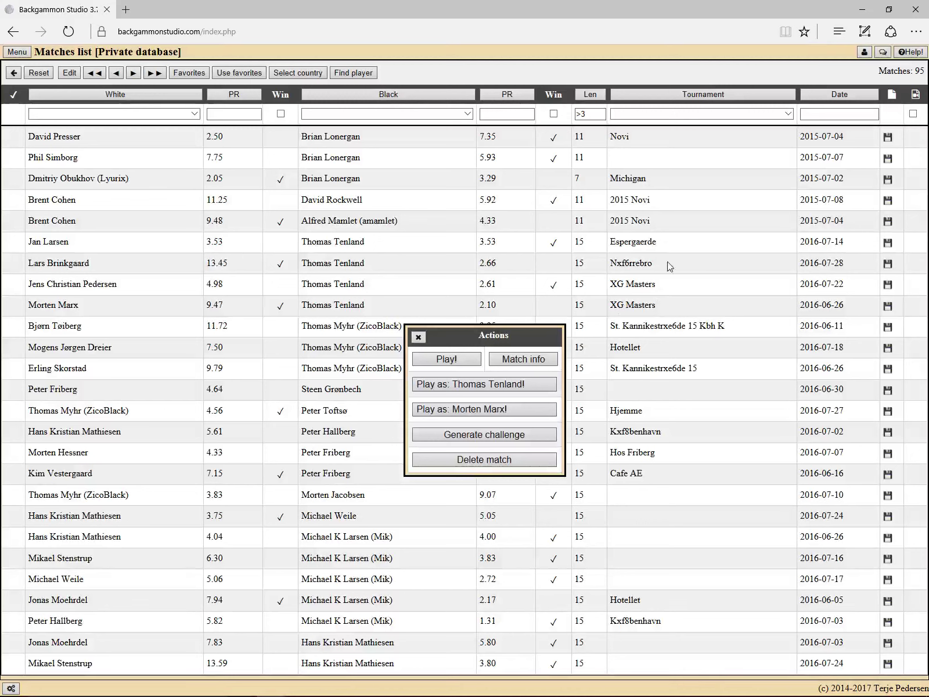
Merge the Nxf6rrebro tournament into XG Masters and dismiss the match actions.
left_click(69, 73)
left_click(617, 262)
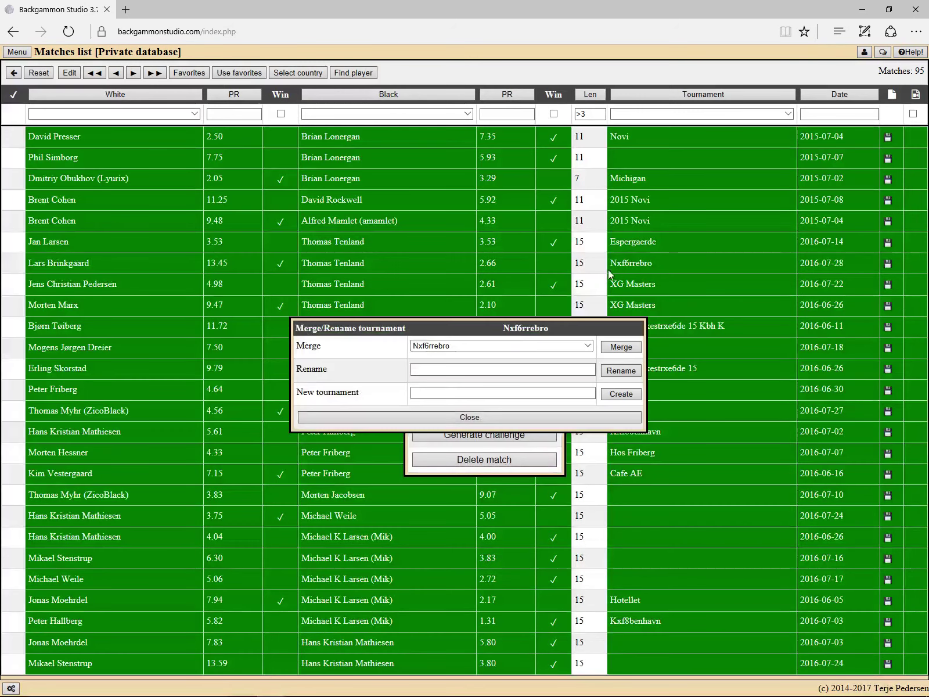
left_click(473, 349)
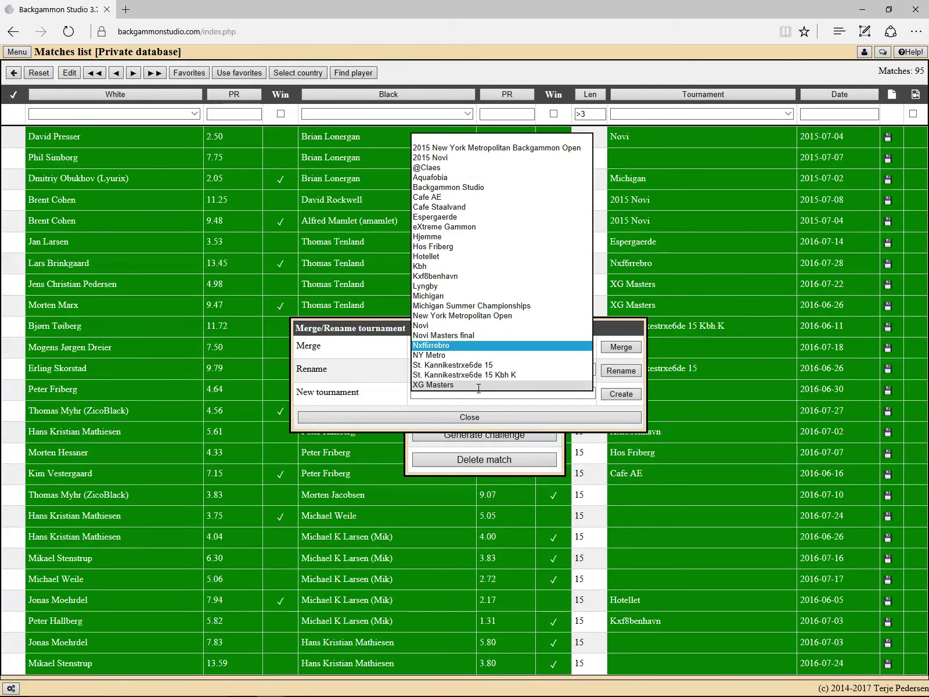
key("Escape")
left_click(469, 416)
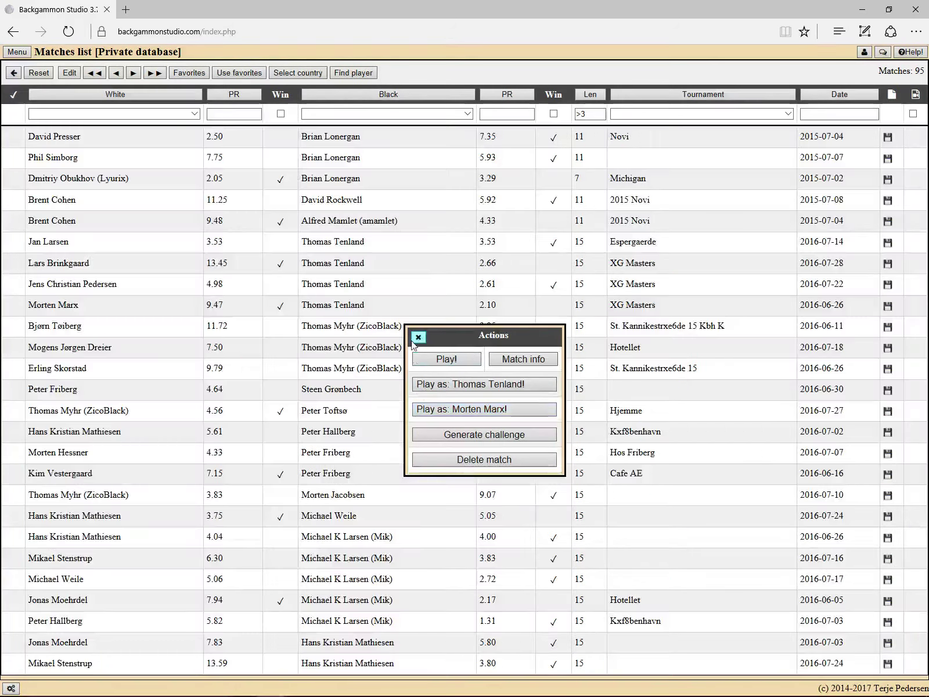
left_click(417, 338)
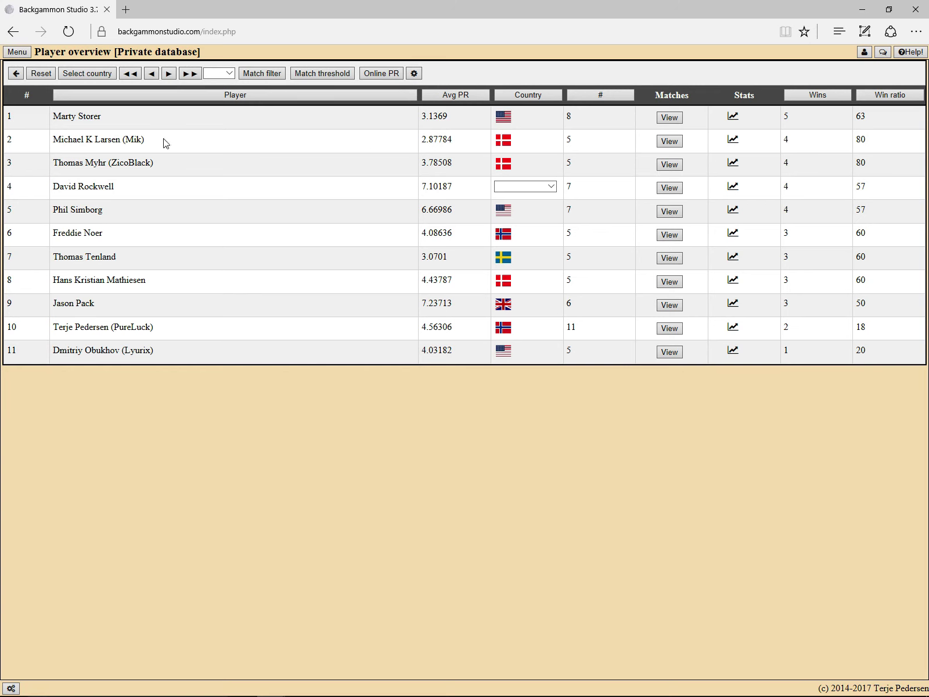
left_click(12, 54)
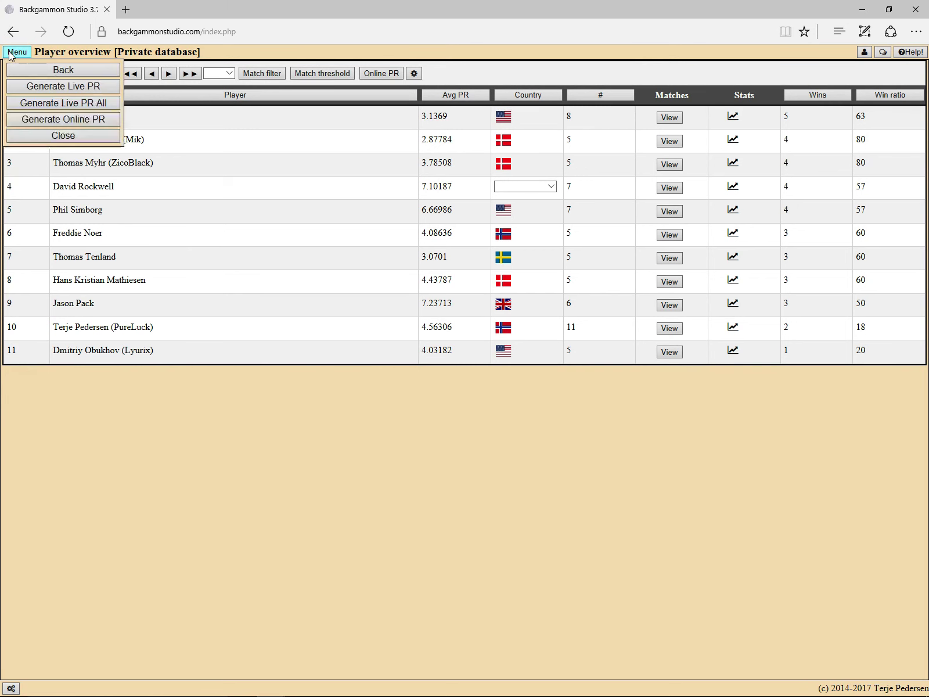
left_click(33, 139)
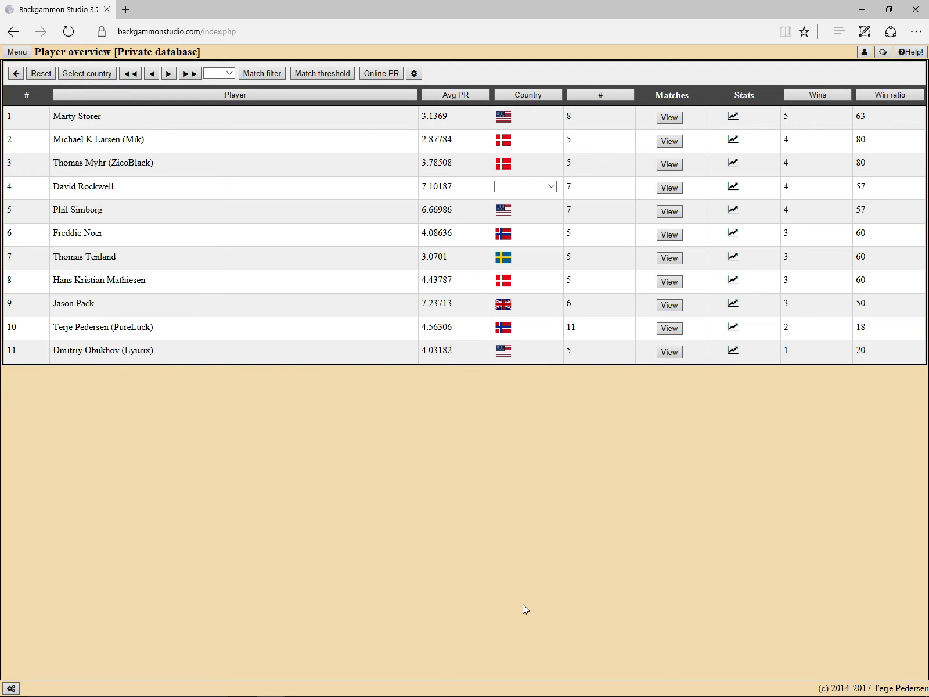